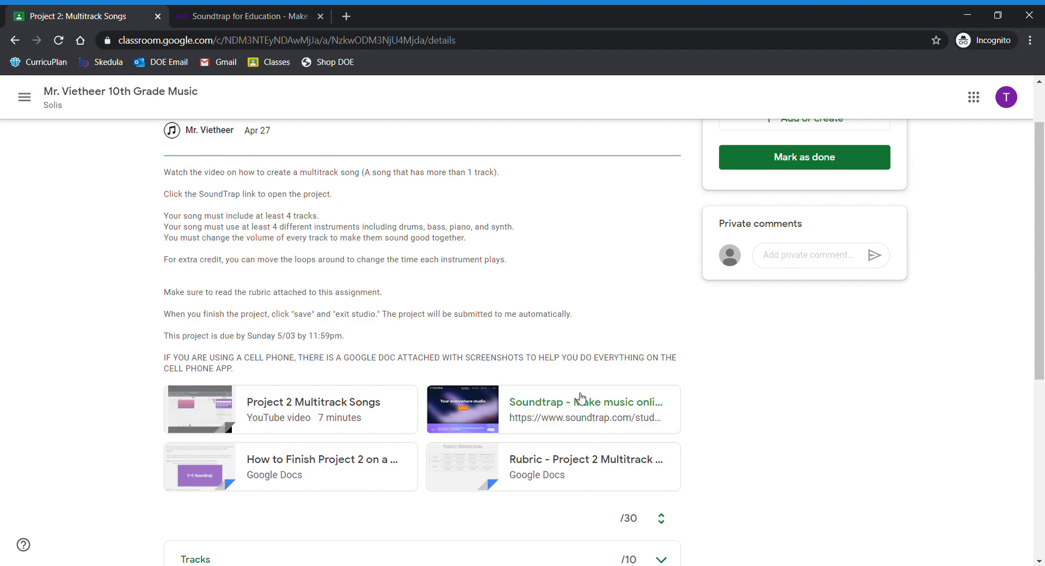
Open the Soundtrap link attached to the Project 2 assignment, choose to log in with Google, and close the page.
click(557, 417)
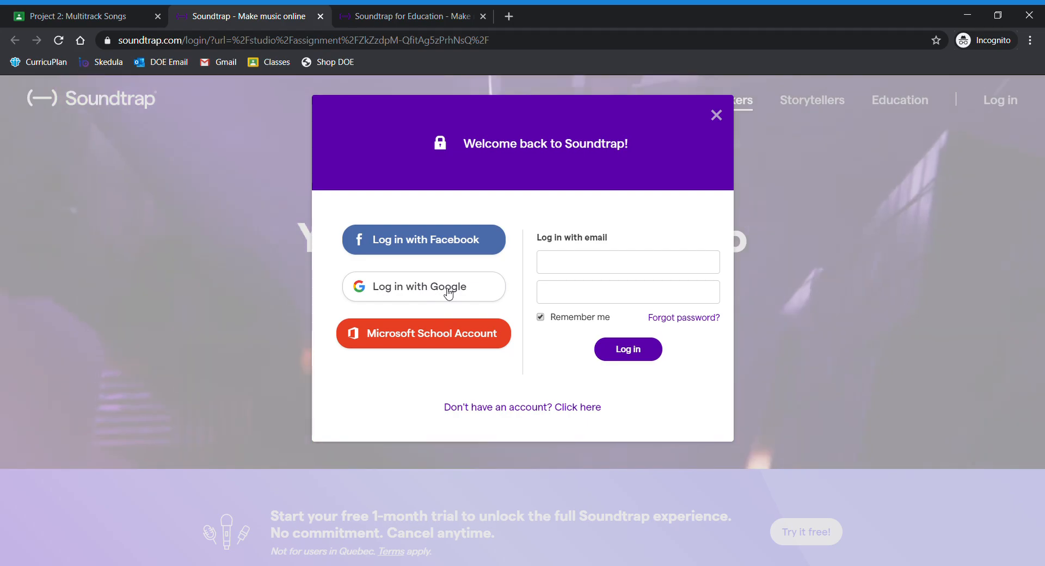
click(446, 292)
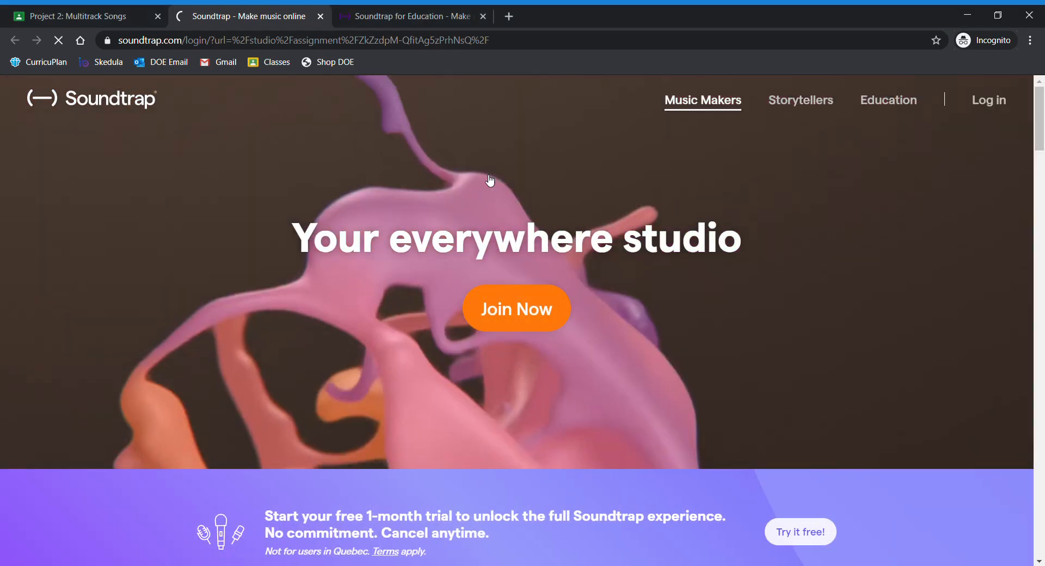
click(320, 16)
click(320, 41)
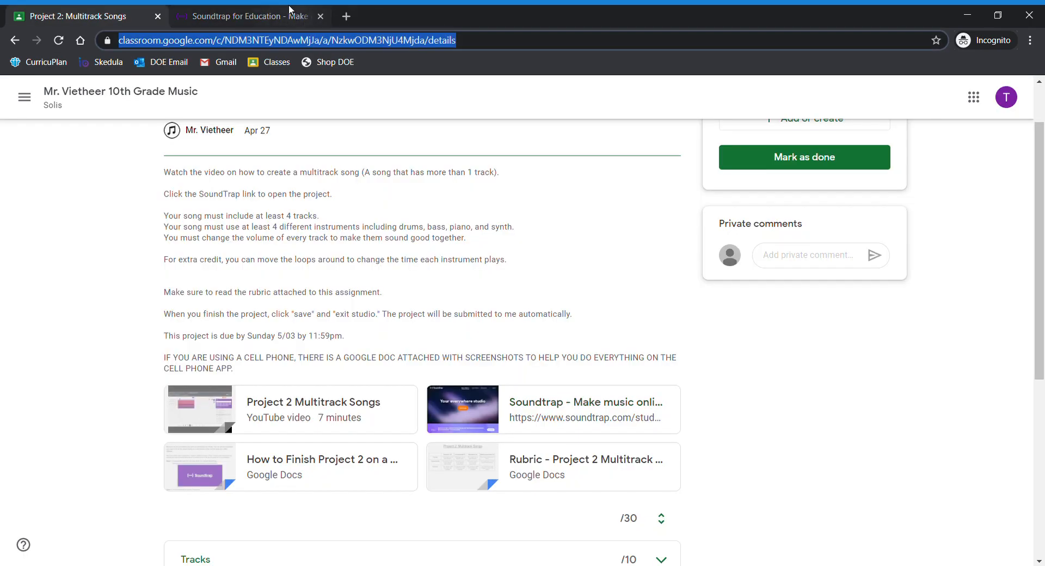
Switch to the Soundtrap for Education page and open the Project 3 See You Again project in the studio.
click(289, 11)
click(386, 42)
key(Return)
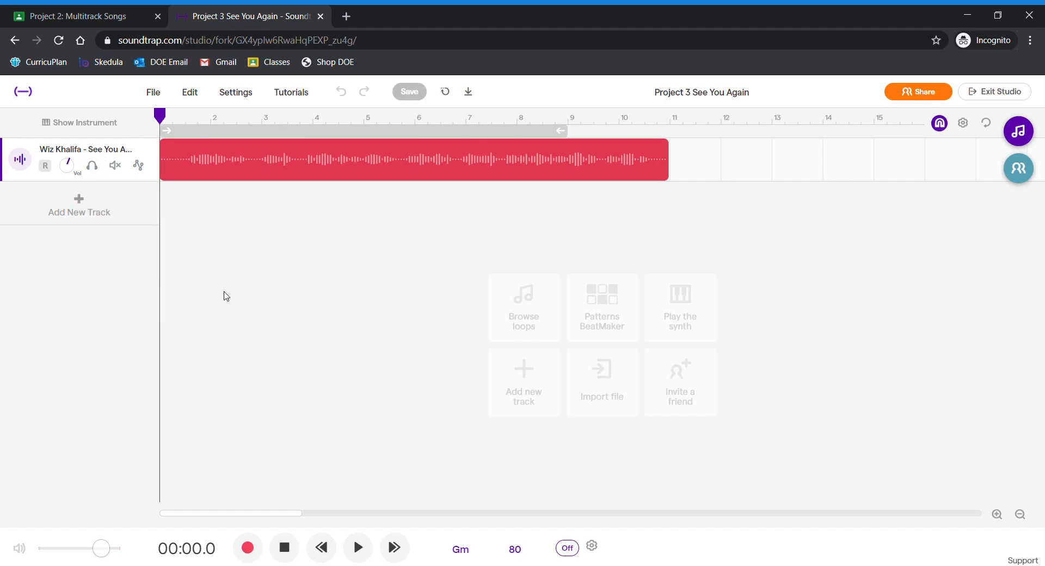
Play the See You Again vocal track from the beginning, stop it, and return the playhead to the start.
drag(160, 115, 87, 122)
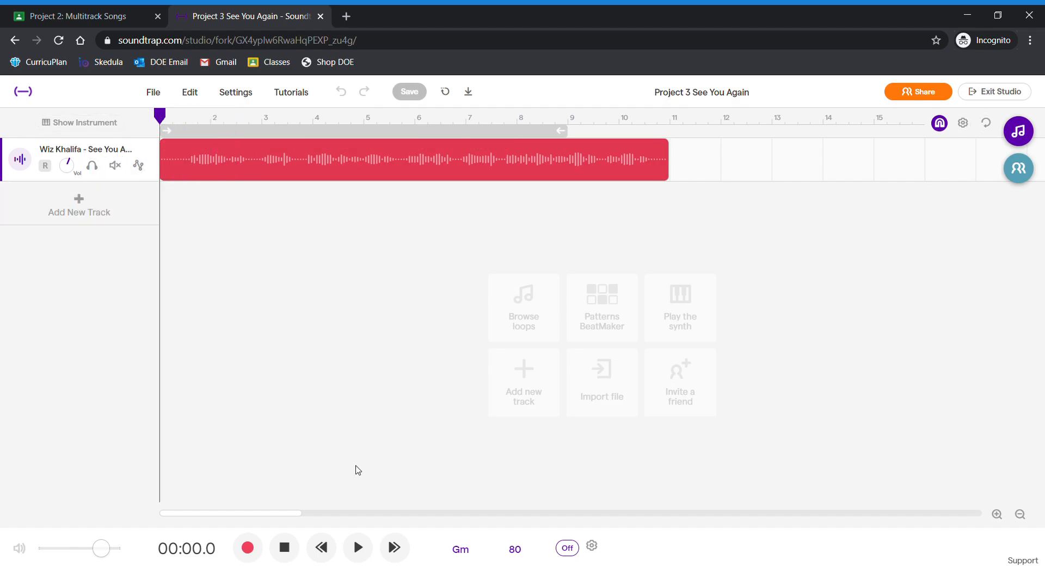
click(367, 553)
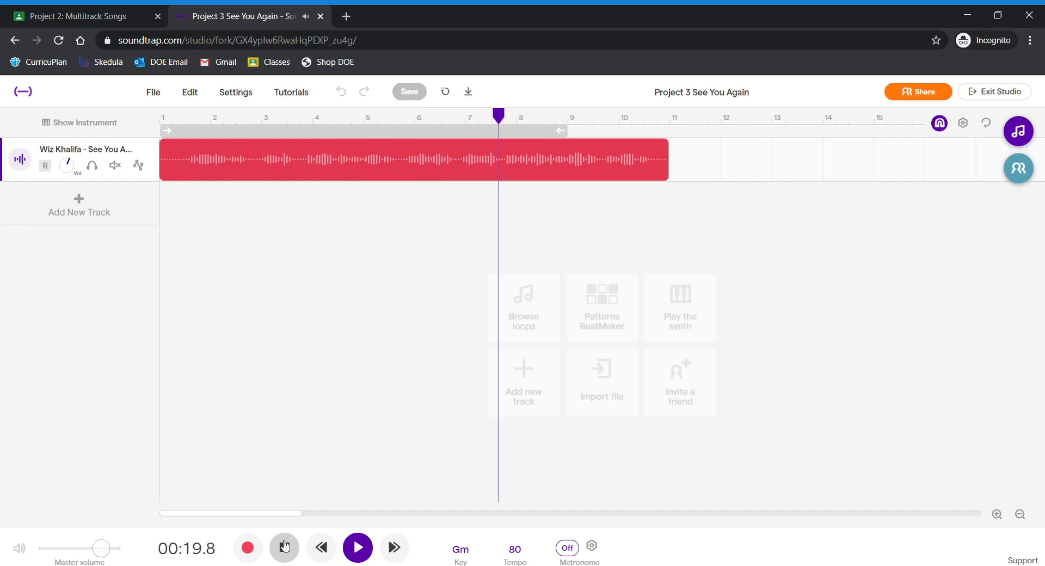
click(346, 546)
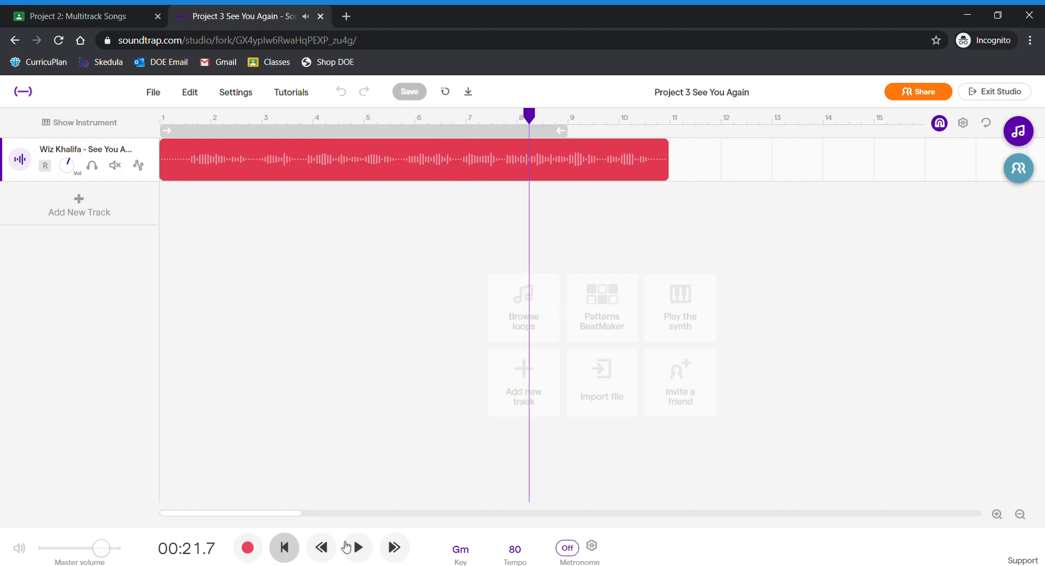
drag(531, 117, 139, 119)
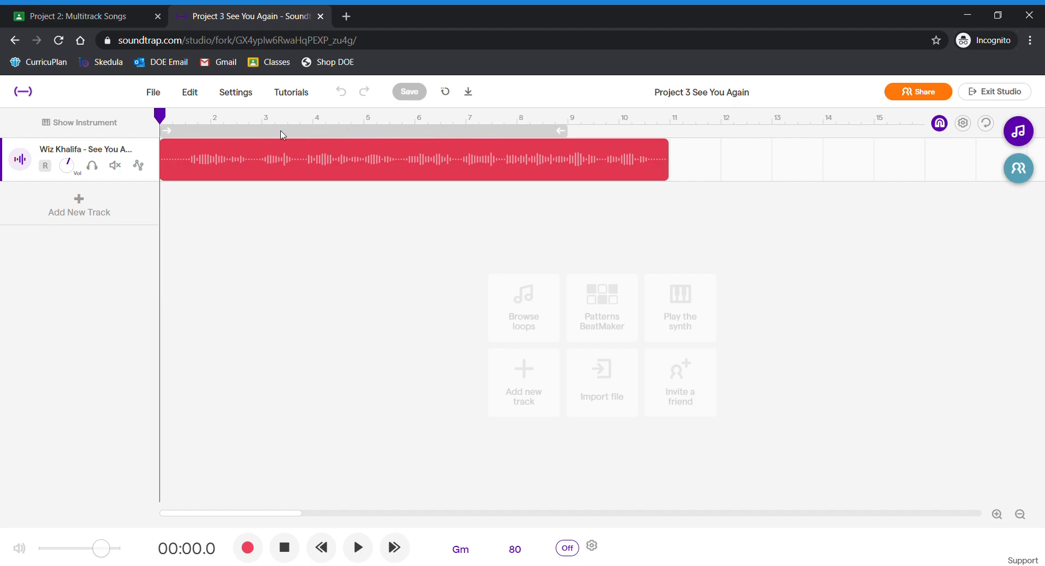
Turn on the playback loop region and set it from measure 2 to the end of the vocal clip at measure 11.
click(239, 132)
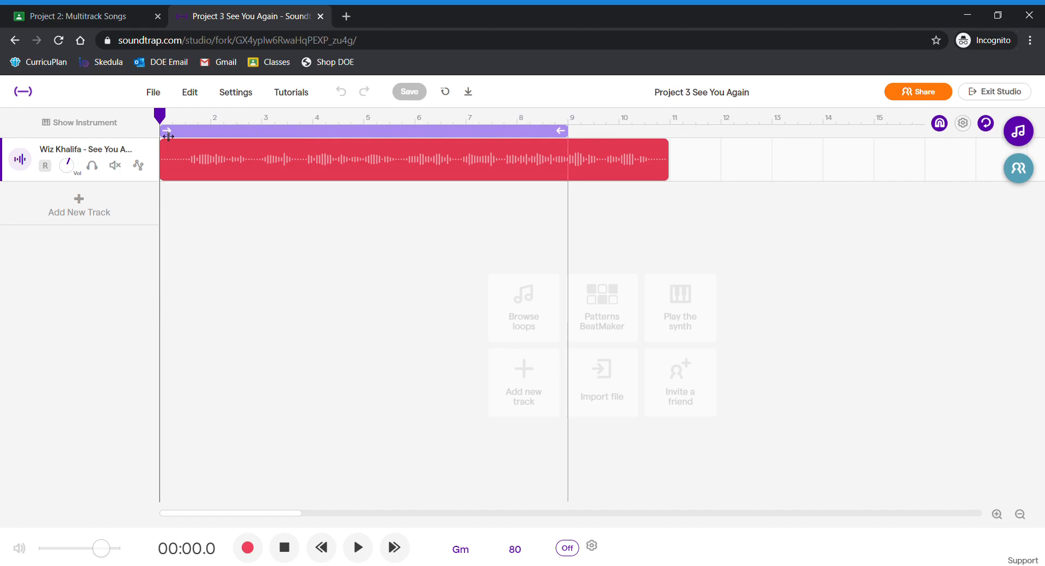
drag(167, 135, 216, 135)
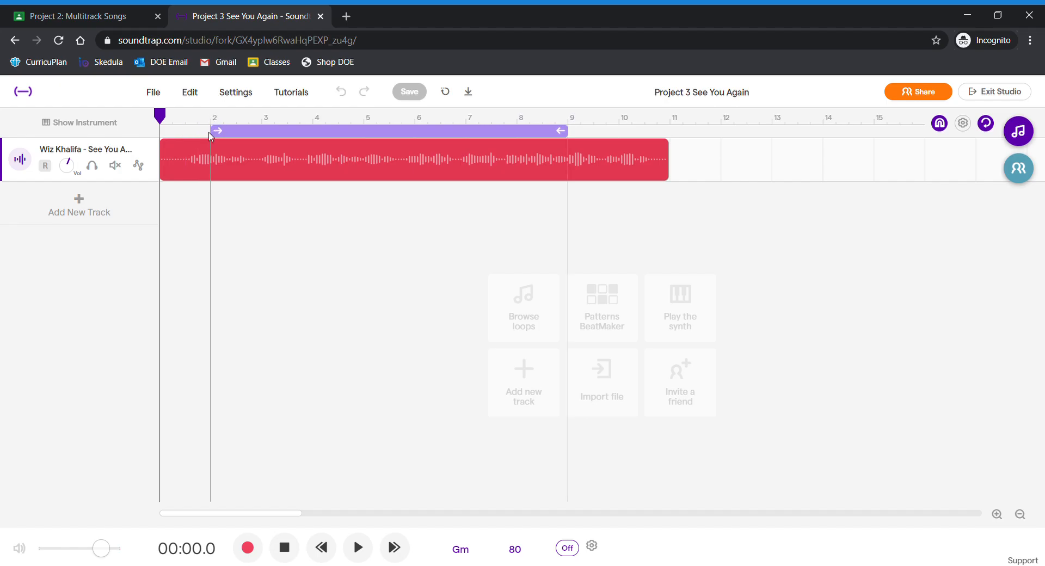
mouse_move(211, 134)
mouse_down()
mouse_move(184, 135)
mouse_move(220, 136)
mouse_up()
drag(569, 135, 672, 133)
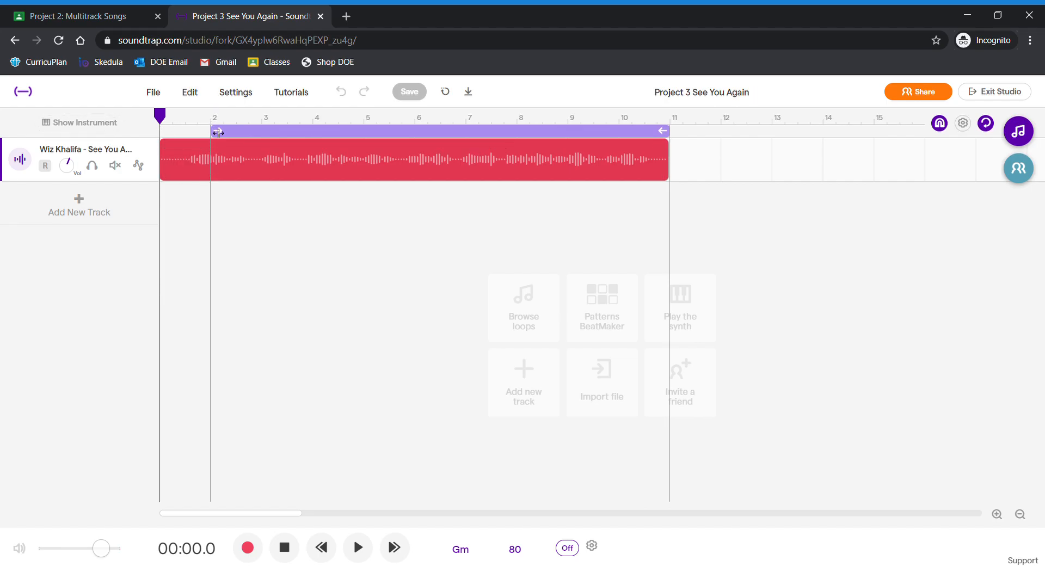
Browse the Drums loops and preview Beat - Trappy Hat 3 and Brampton - Beat 1 (Full).
click(1018, 132)
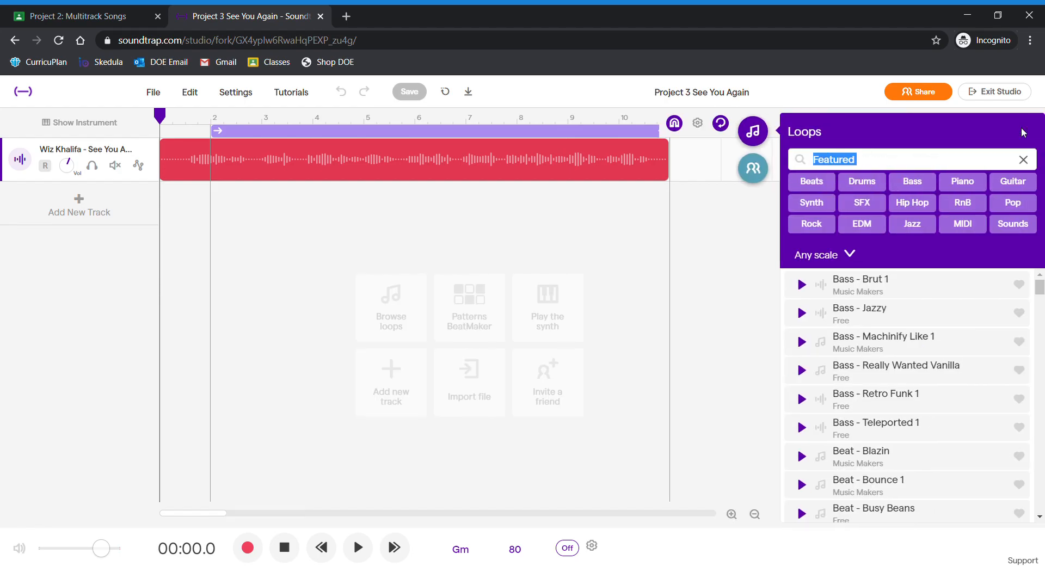
click(1024, 161)
click(912, 181)
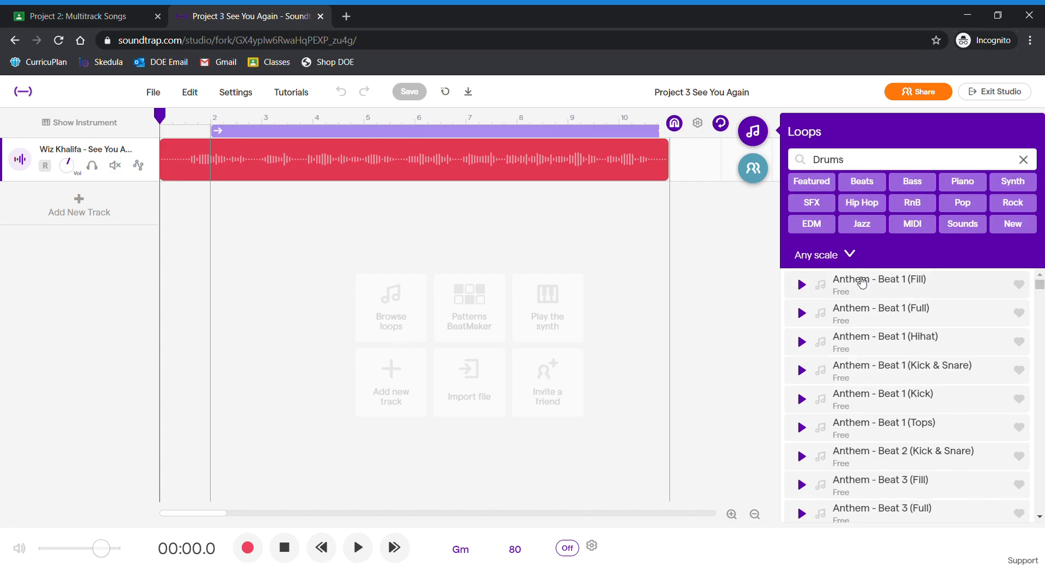
scroll(926, 362, down, 10)
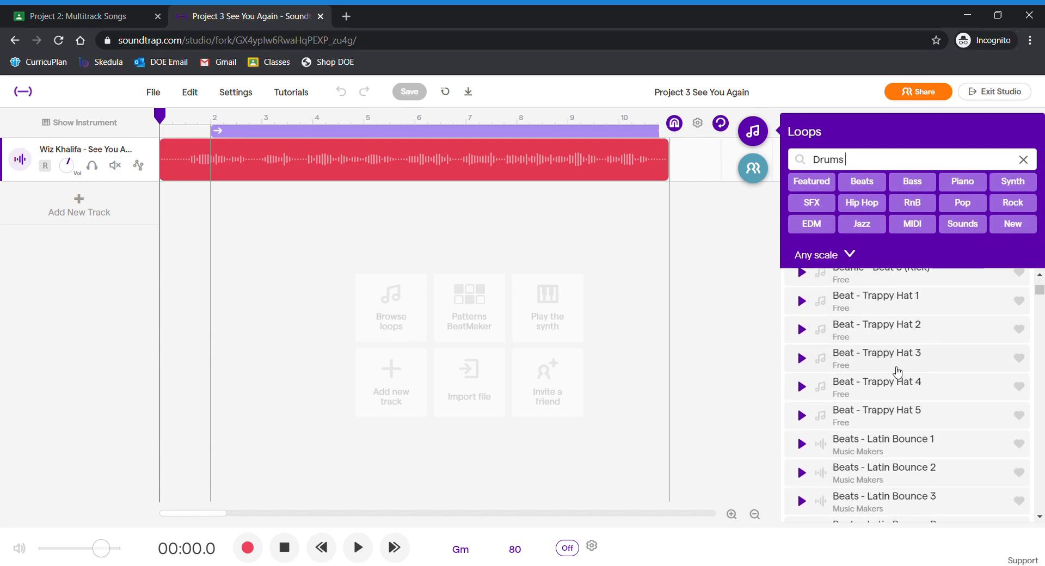
click(888, 365)
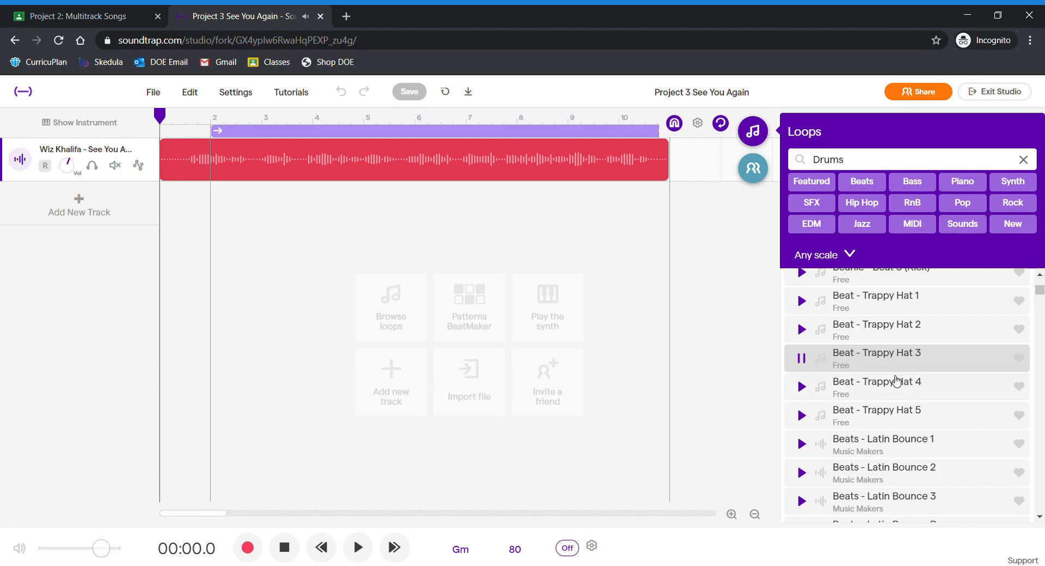
scroll(912, 390, down, 5)
click(898, 387)
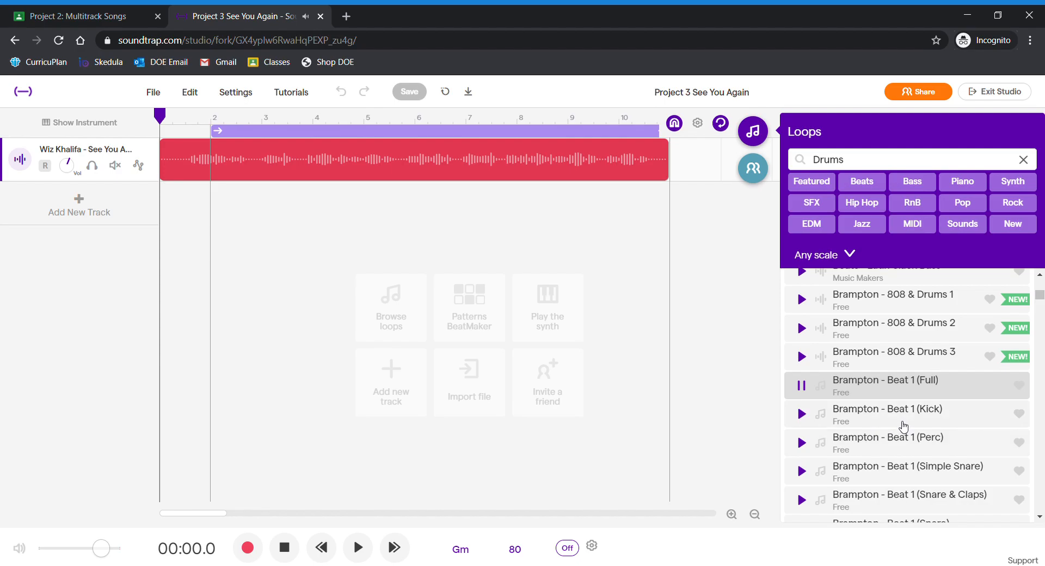
Preview the Drums - Bossa Nova 1 loop and add it as a new track spanning measures 2 to 11.
scroll(903, 426, down, 15)
scroll(897, 440, up, 9)
scroll(904, 442, down, 16)
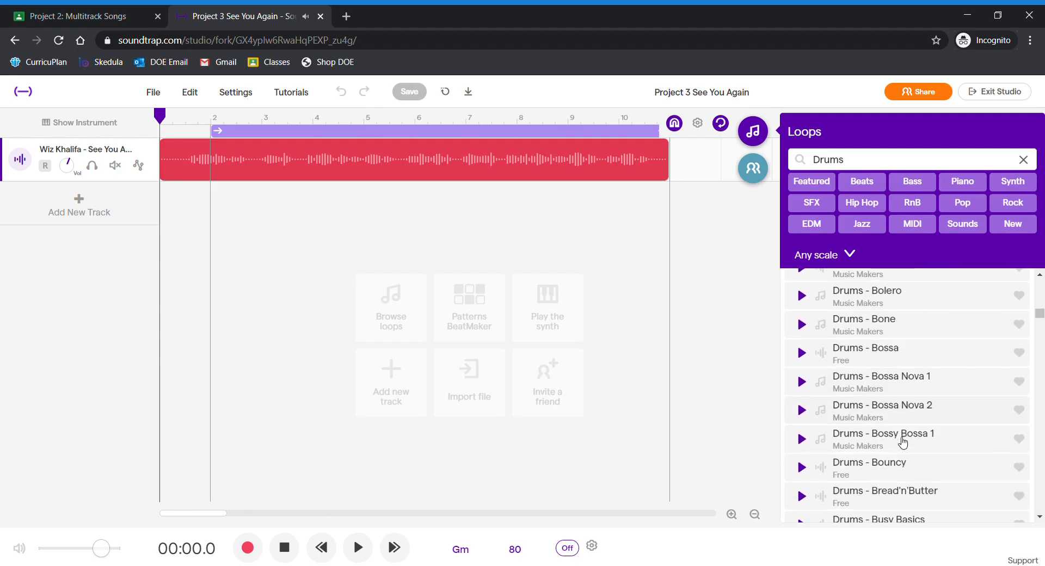
scroll(903, 442, down, 1)
click(905, 329)
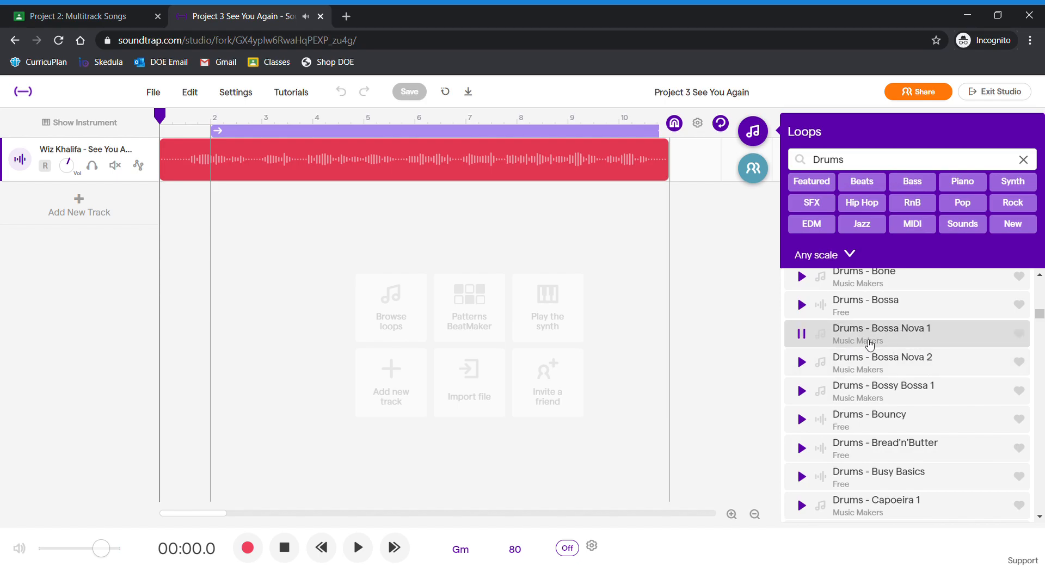
drag(876, 336, 338, 187)
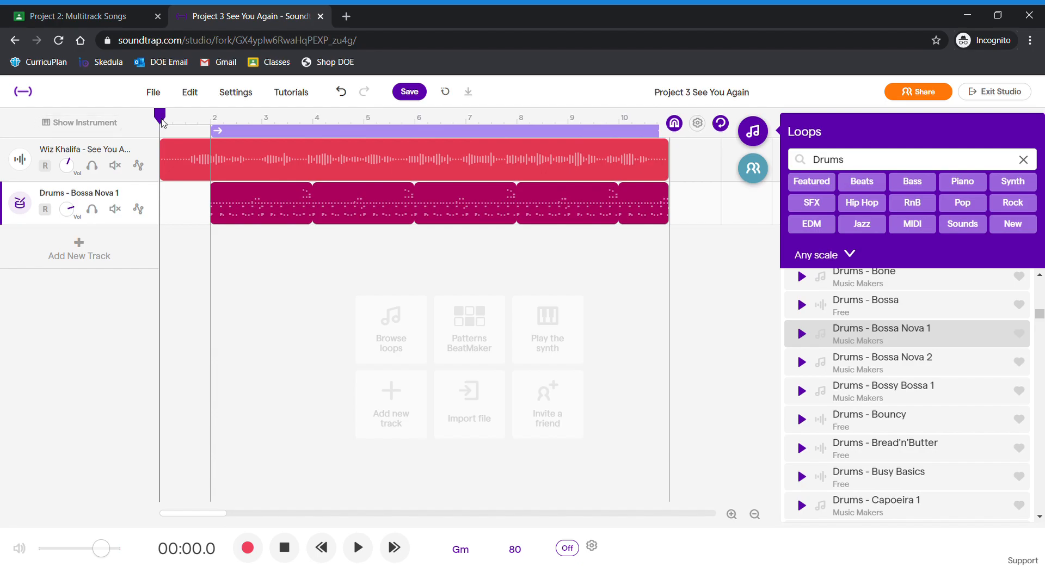
Play the song and, while it runs, preview the Bass loops Clone, Cherry 5 and Cat 2 against it.
click(355, 545)
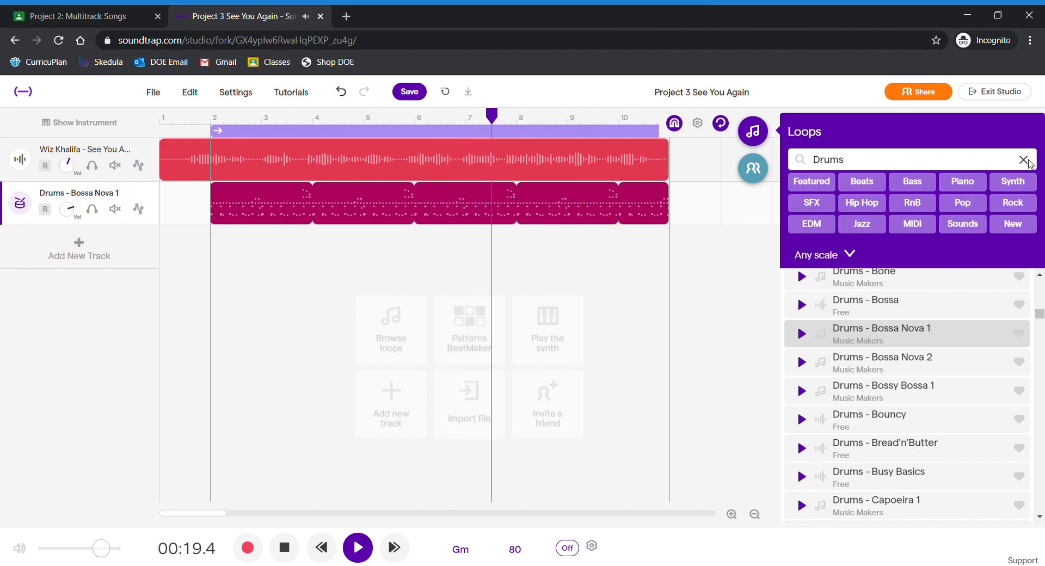
click(1024, 159)
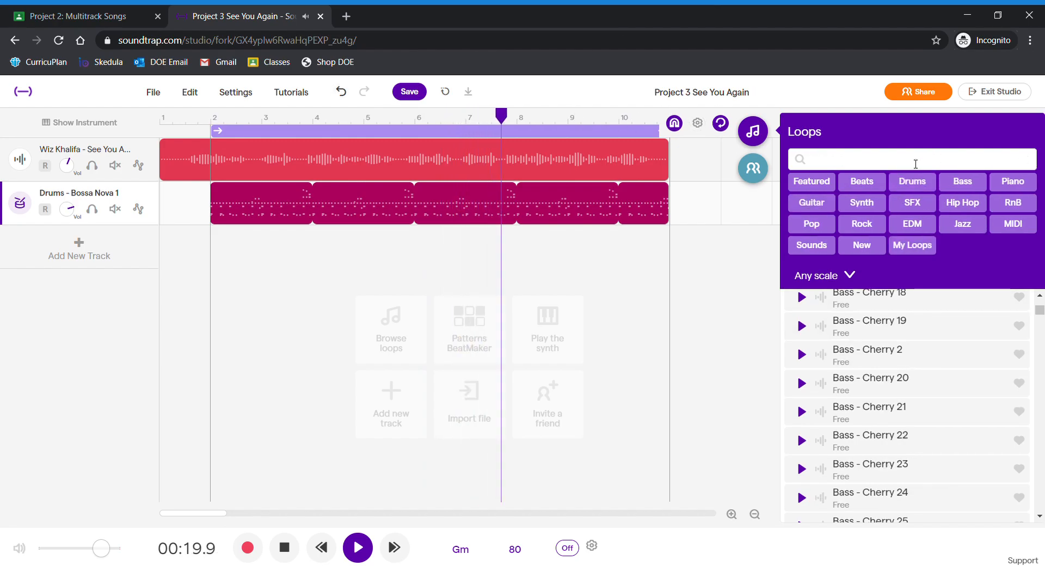
click(968, 187)
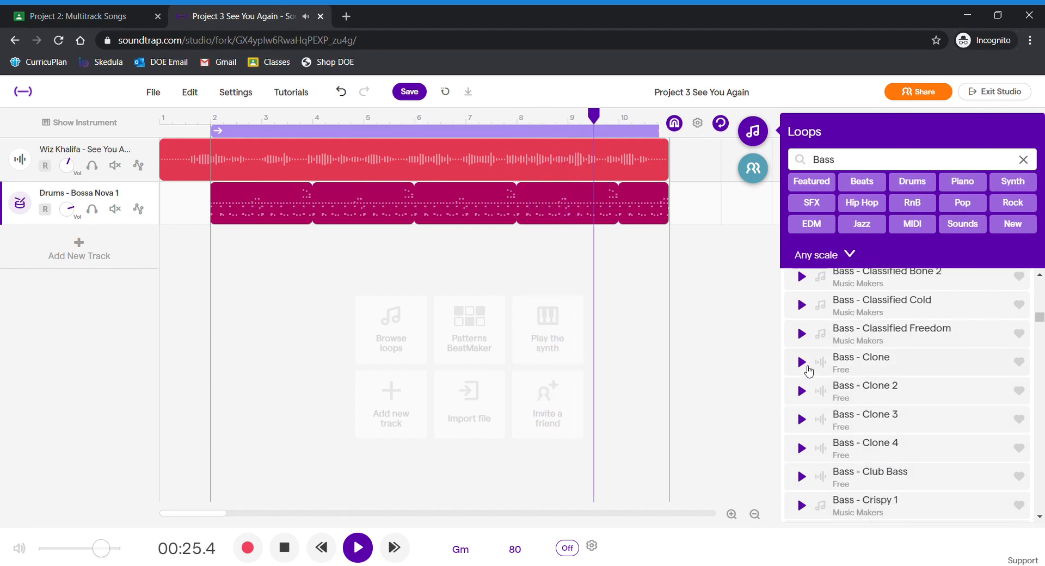
click(803, 362)
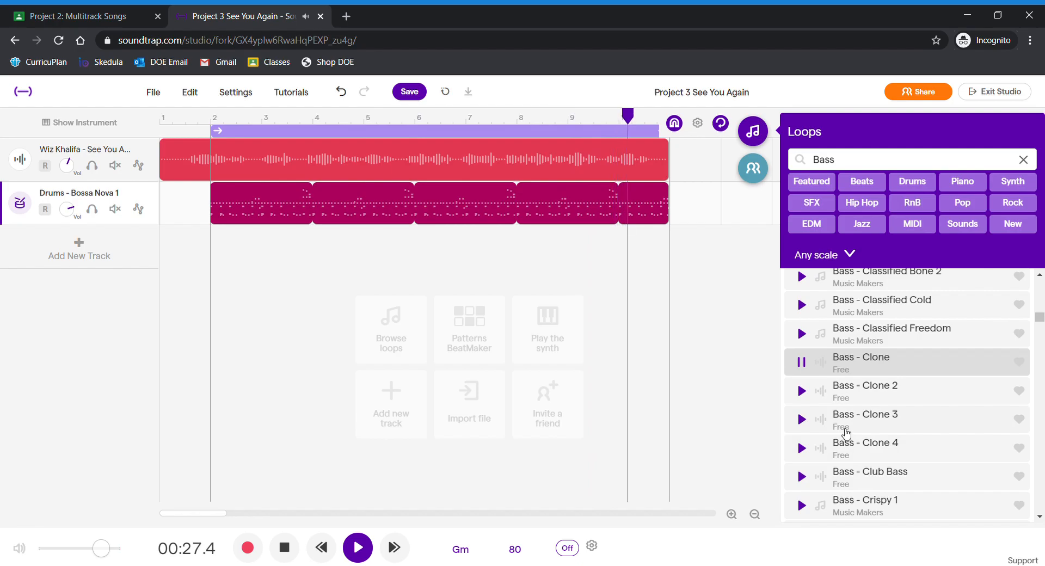
scroll(849, 434, up, 5)
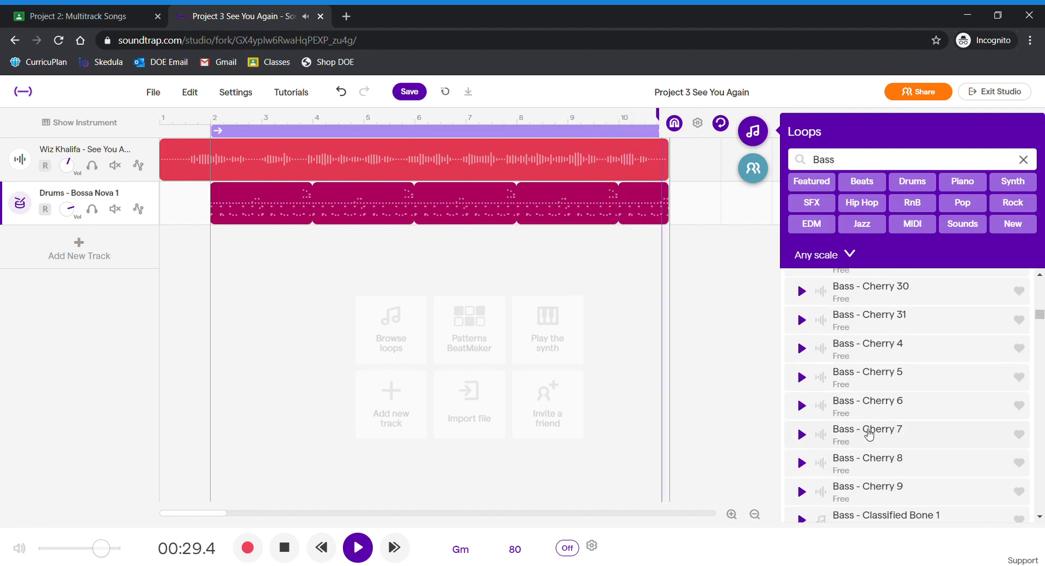
click(900, 384)
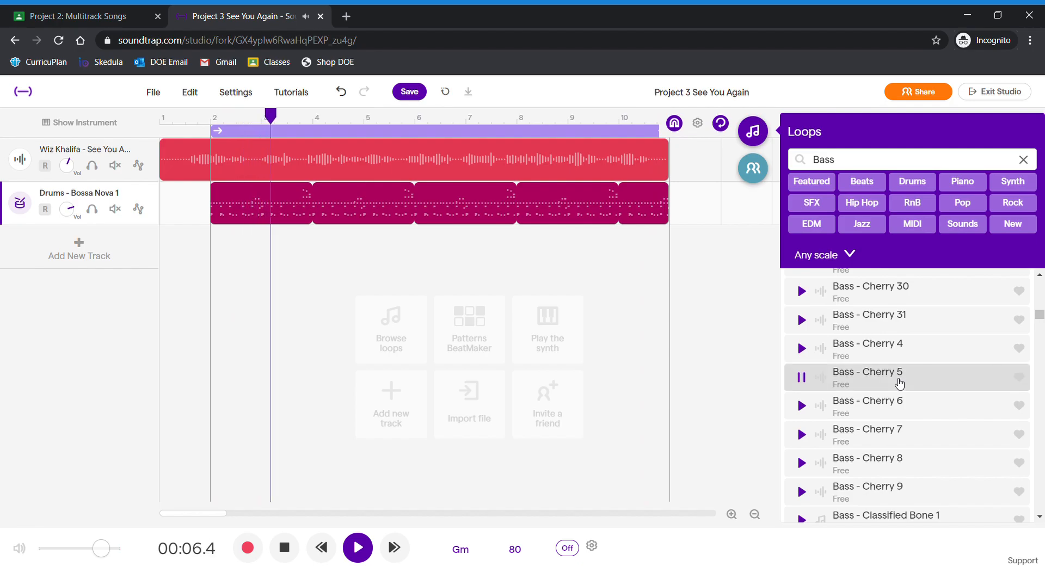
scroll(896, 386, up, 5)
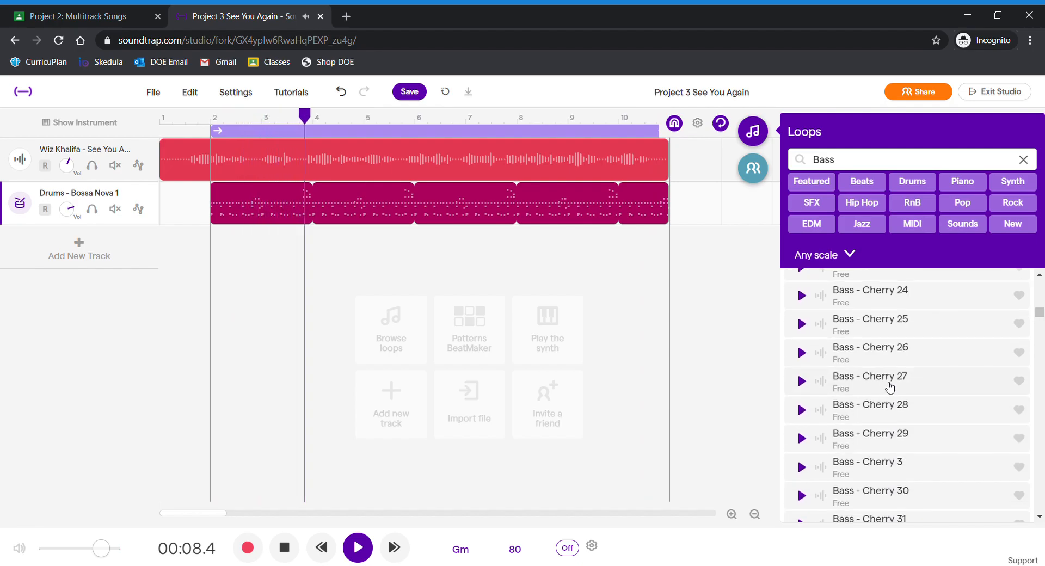
scroll(890, 387, up, 10)
click(889, 383)
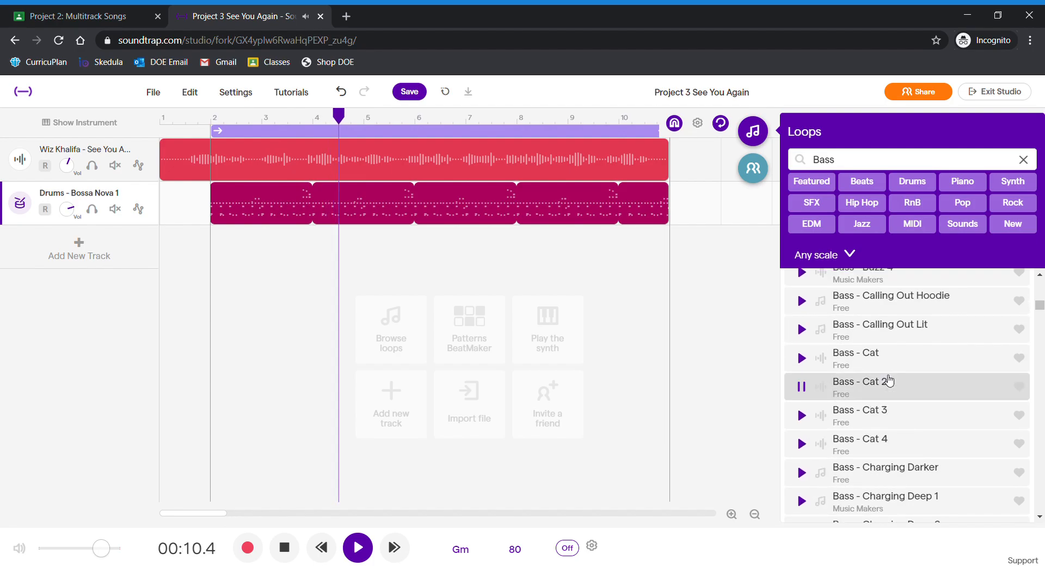
Preview the Bass - Bounce 3 loop and add it as a new track below the drums, spanning measures 2 to 11.
scroll(908, 404, up, 10)
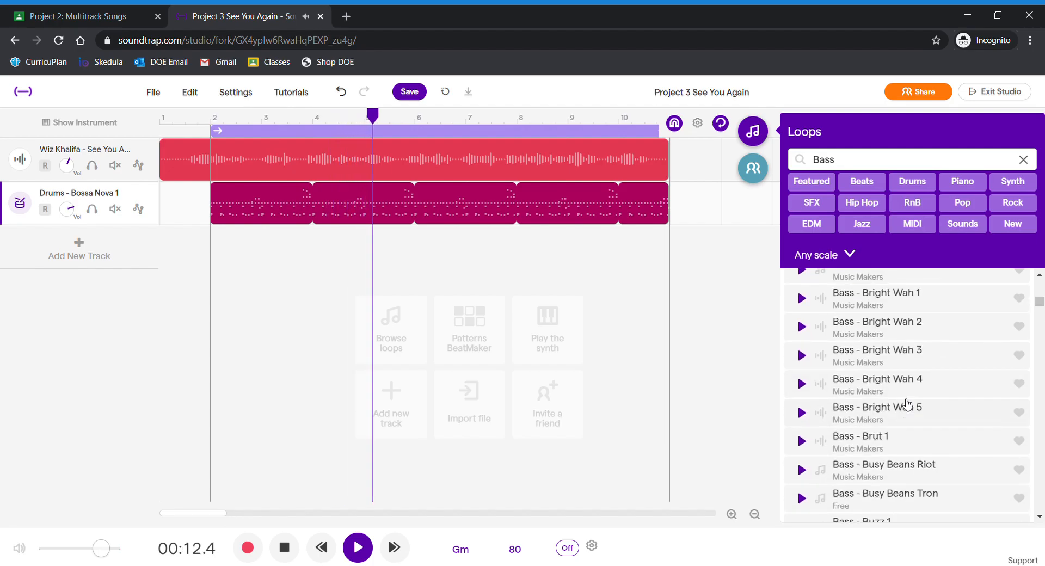
scroll(907, 404, up, 2)
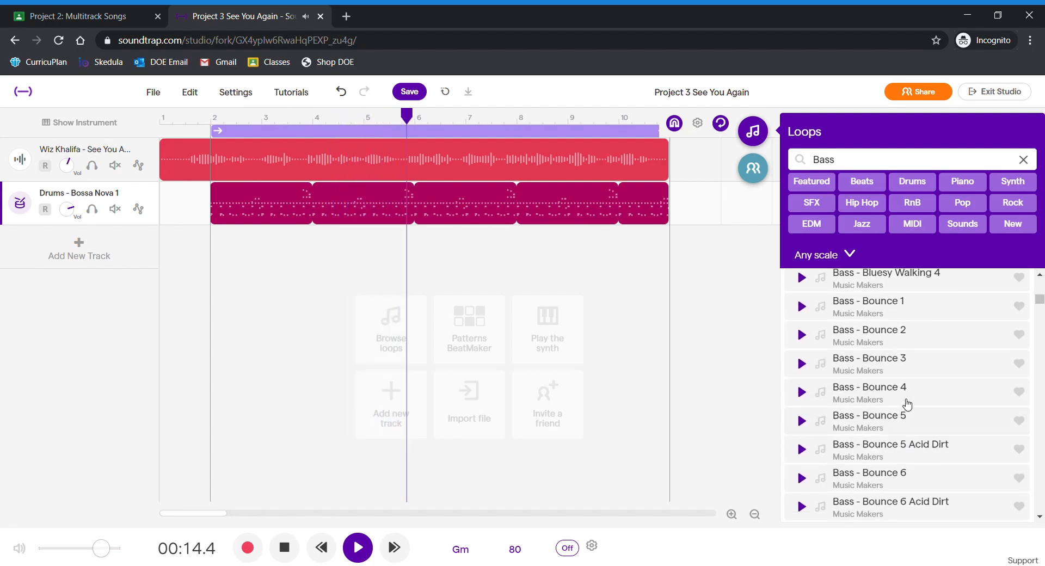
click(906, 403)
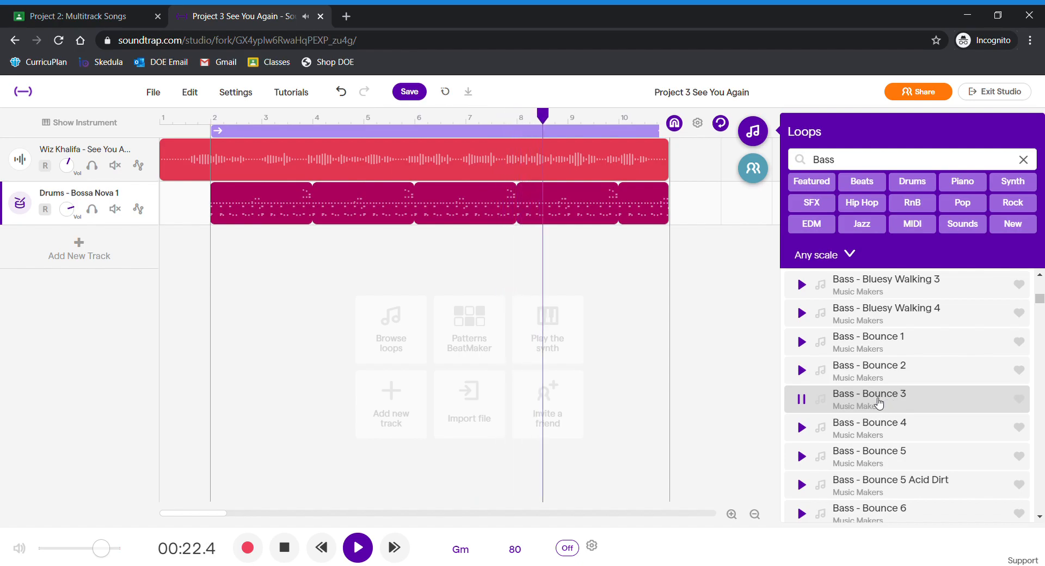
drag(878, 403, 361, 239)
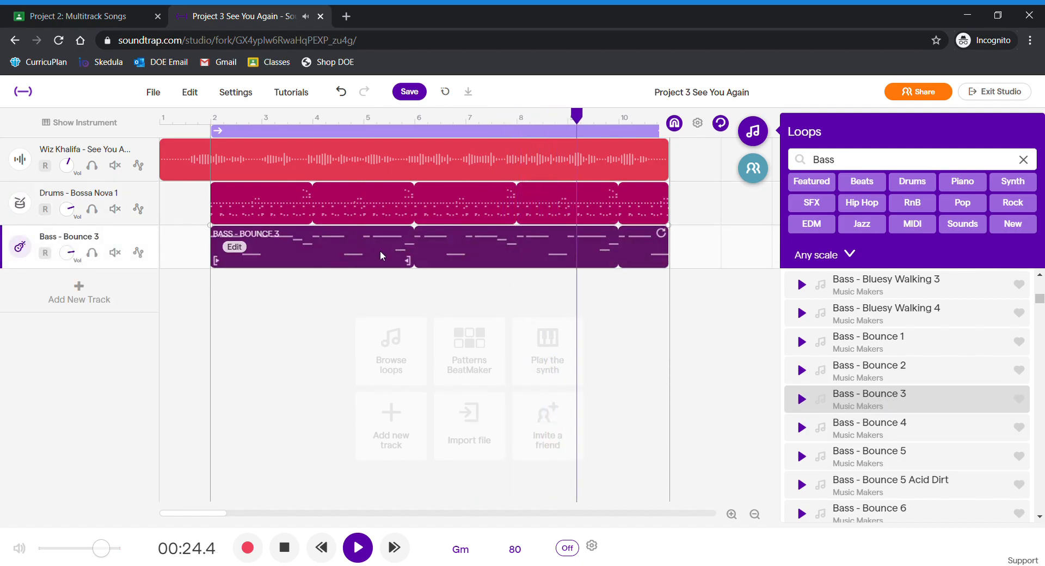
Preview the Piano loops Electric 1 and Electric 4, and add Piano - Electric 4 as a new track spanning measures 2 to 11.
click(1025, 160)
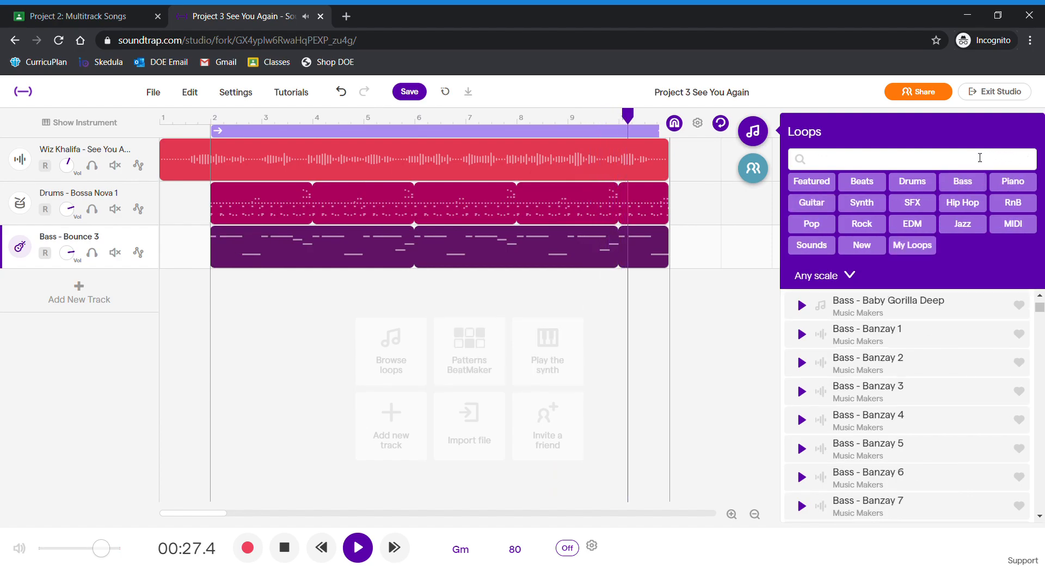
click(1011, 183)
scroll(849, 354, down, 7)
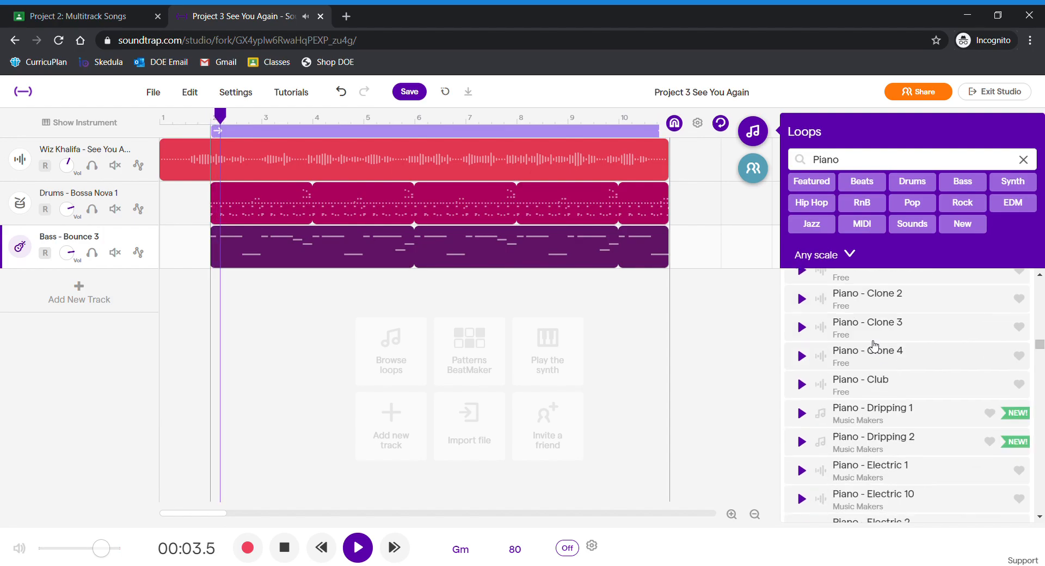
click(801, 369)
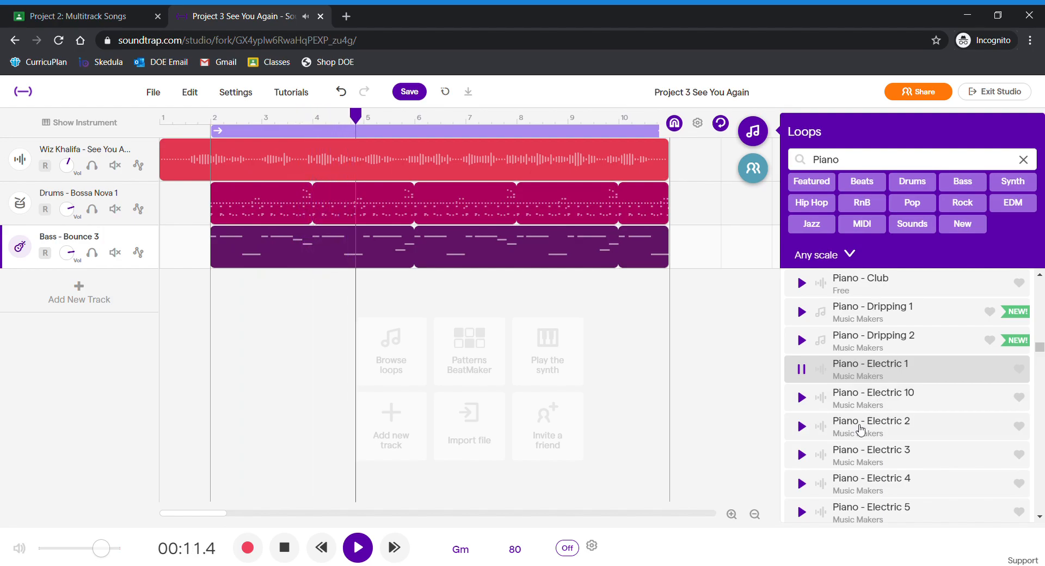
click(803, 484)
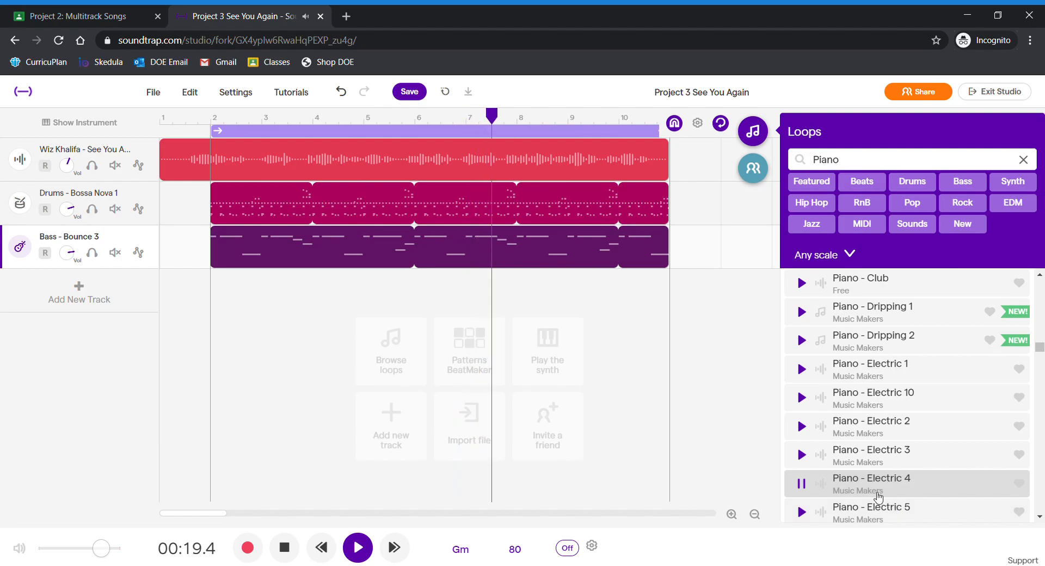
double_click(889, 480)
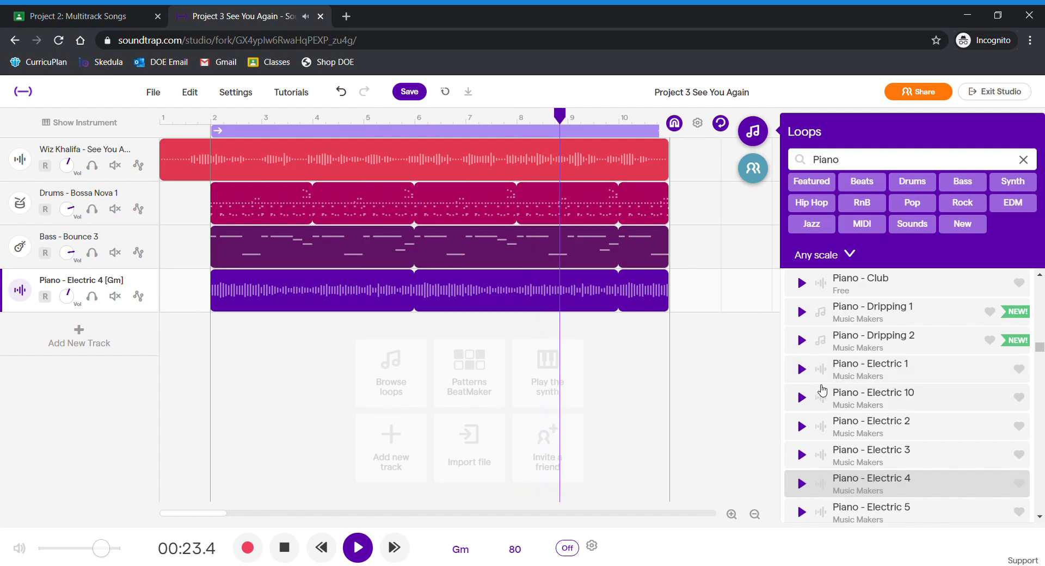
Search the loop library for trumpet loops.
click(1023, 159)
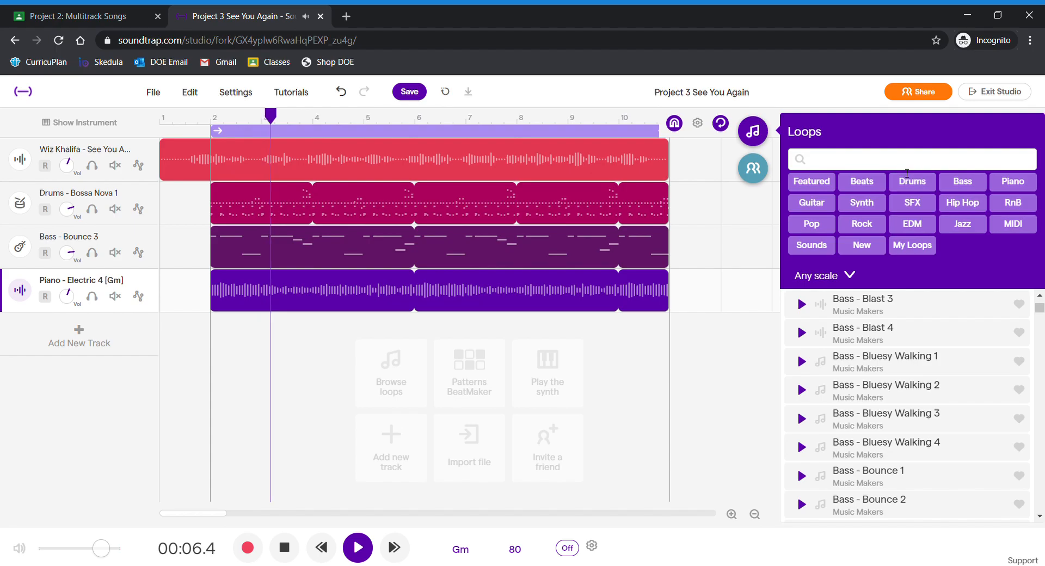
text(t)
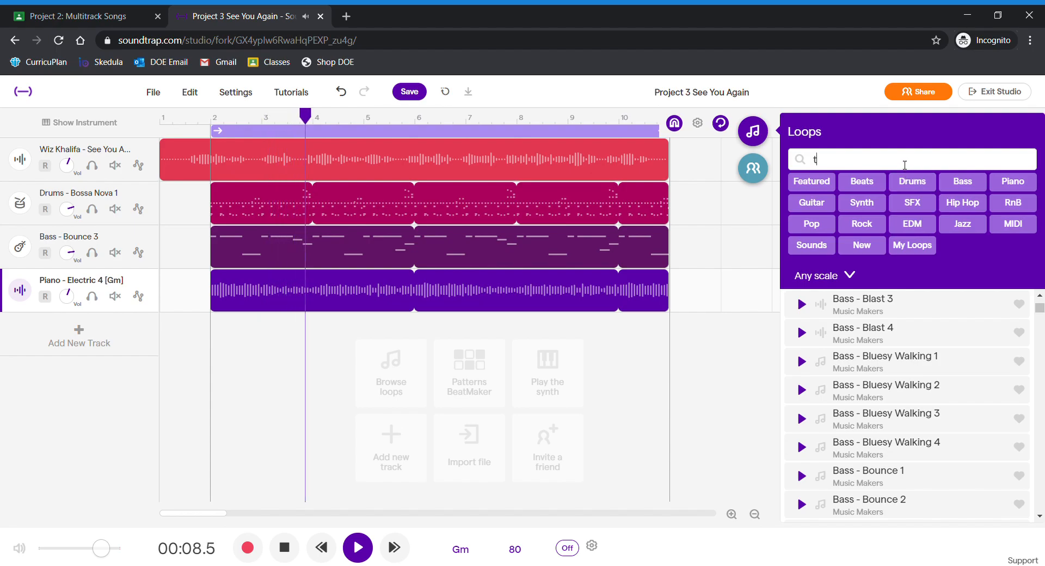
text(umpet)
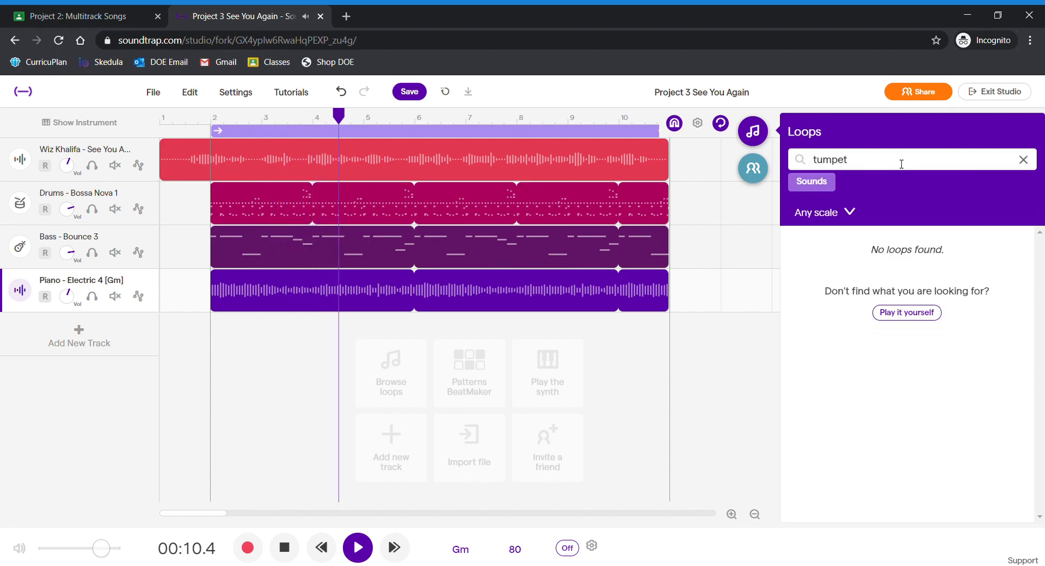
drag(873, 167, 697, 163)
click(814, 163)
text(r)
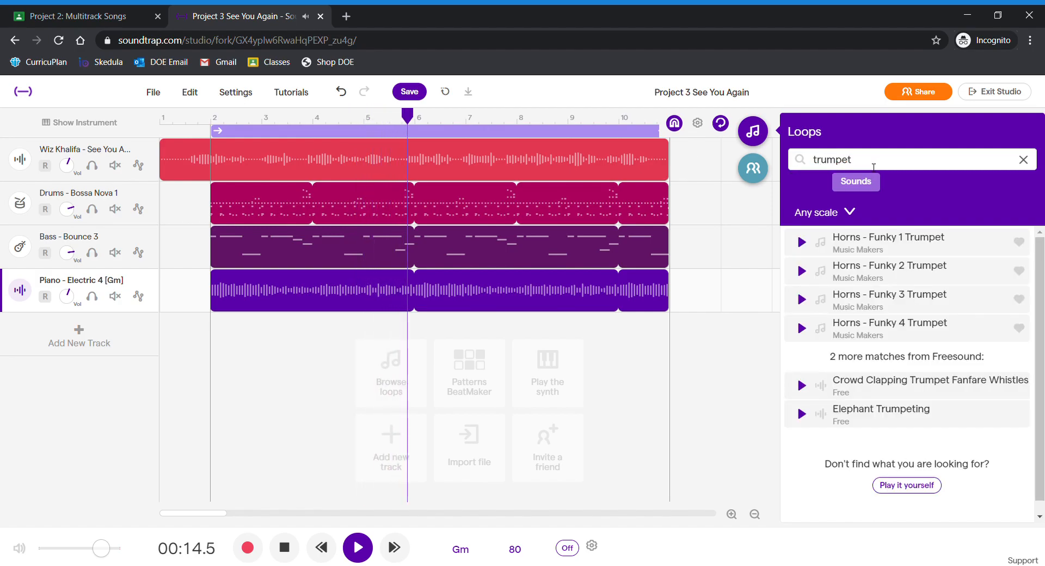
Search the loops for sax, preview Sax - Whispers 1 and add it as a new track spanning measures 2 to 11.
drag(871, 163, 621, 160)
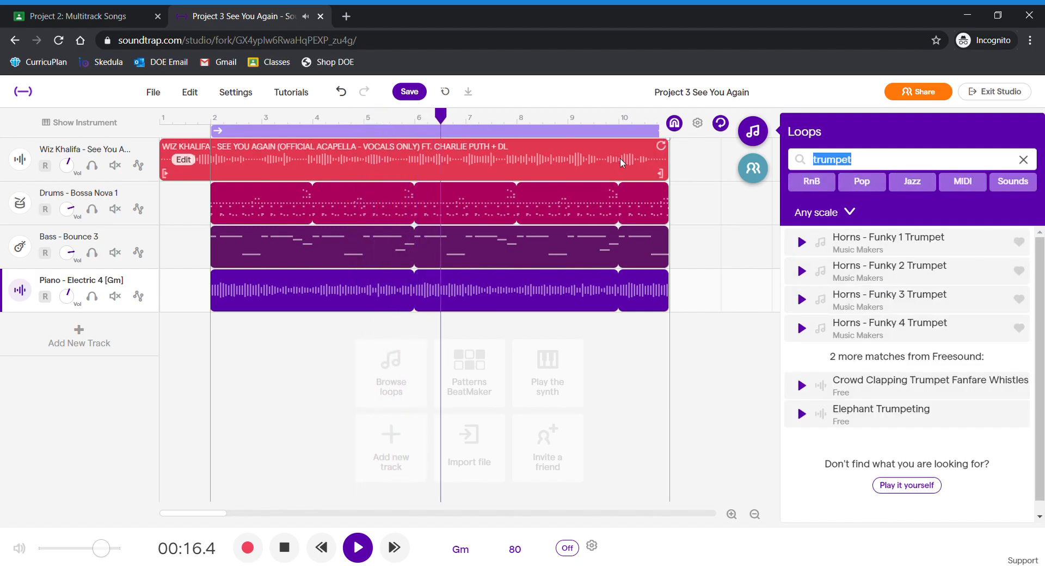
text(sax)
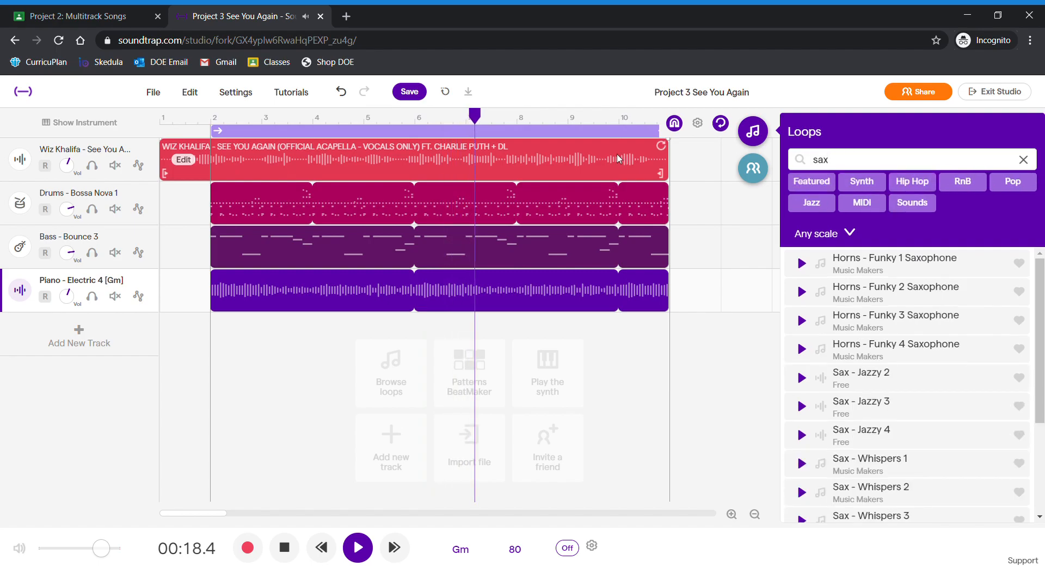
scroll(870, 360, down, 5)
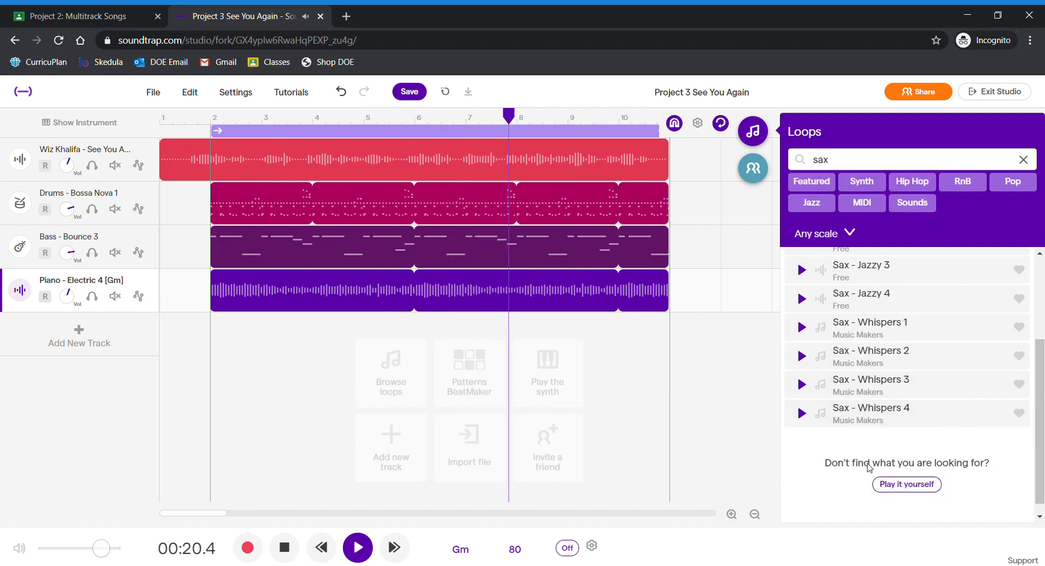
click(838, 332)
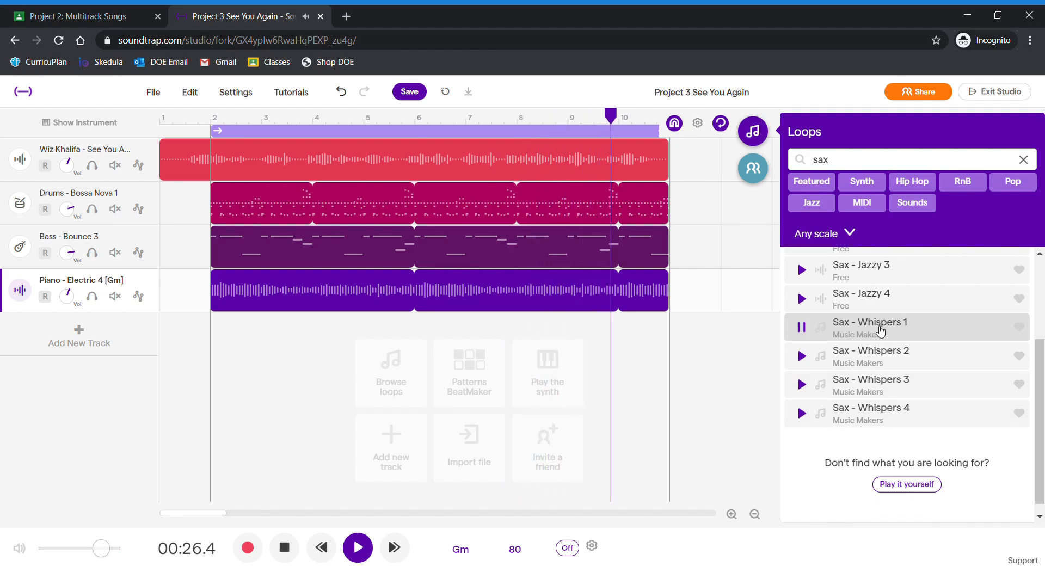
drag(881, 330, 353, 334)
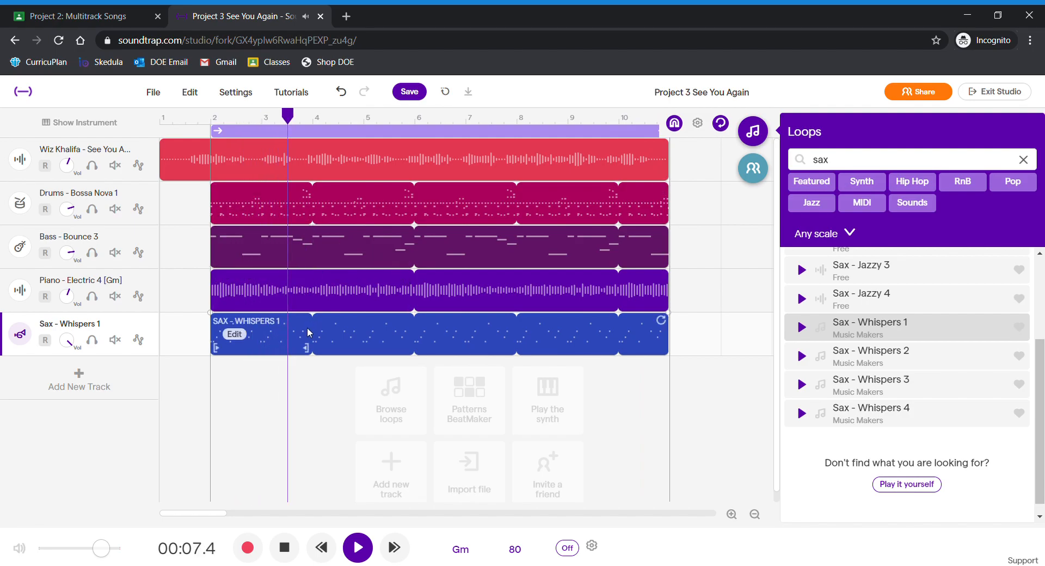
Close the loop library and turn the volume of the sax, piano, bass and drums tracks all the way down.
click(753, 131)
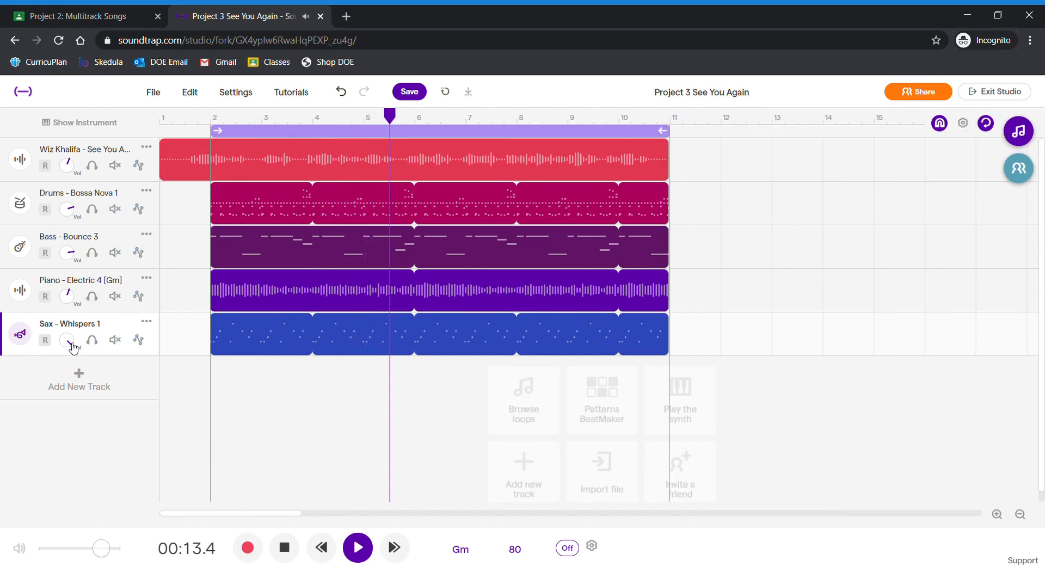
drag(70, 343, 66, 533)
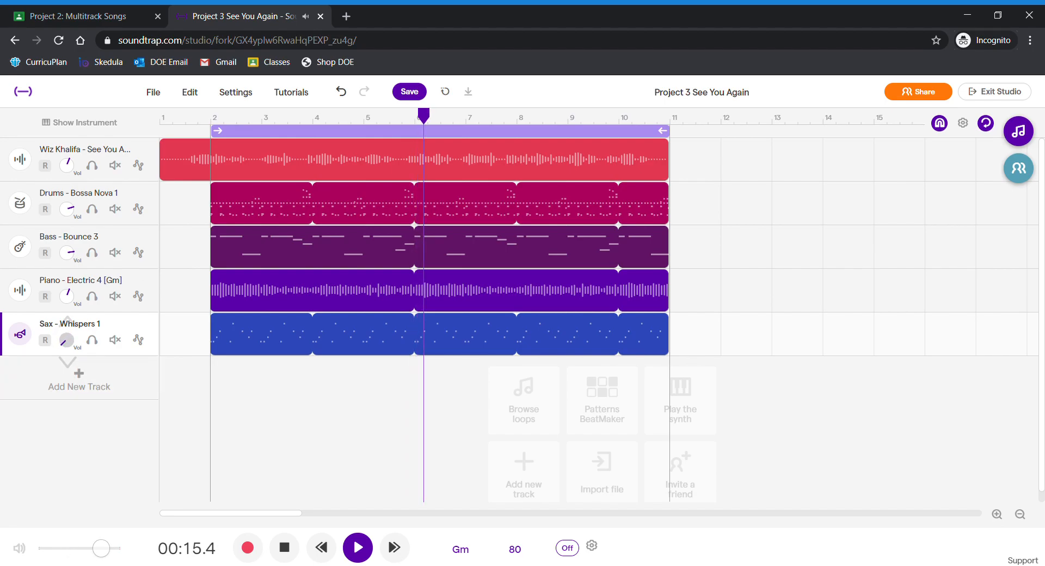
drag(70, 297, 83, 554)
drag(71, 258, 72, 293)
drag(68, 207, 71, 261)
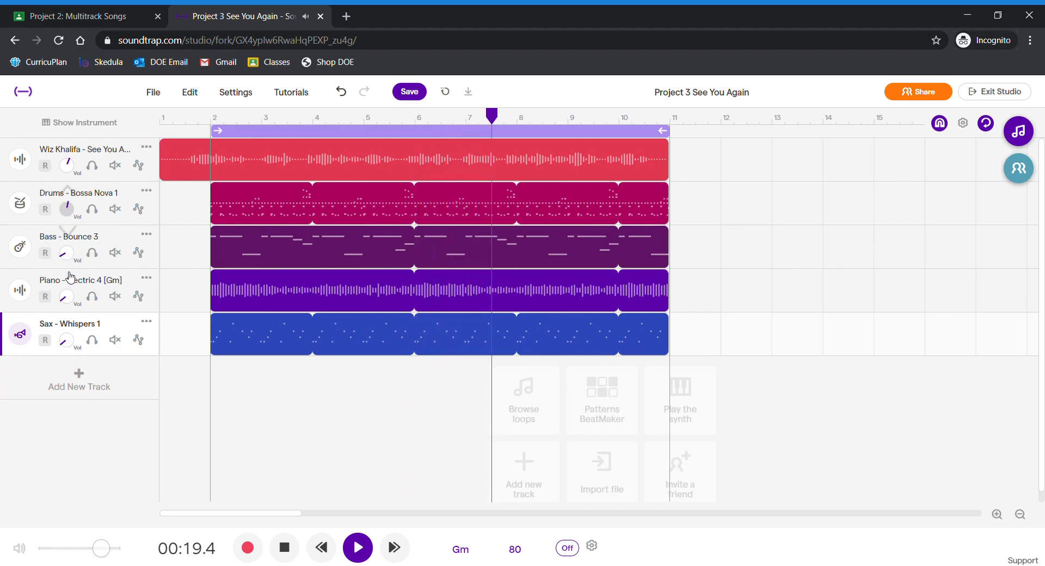
drag(77, 502, 80, 494)
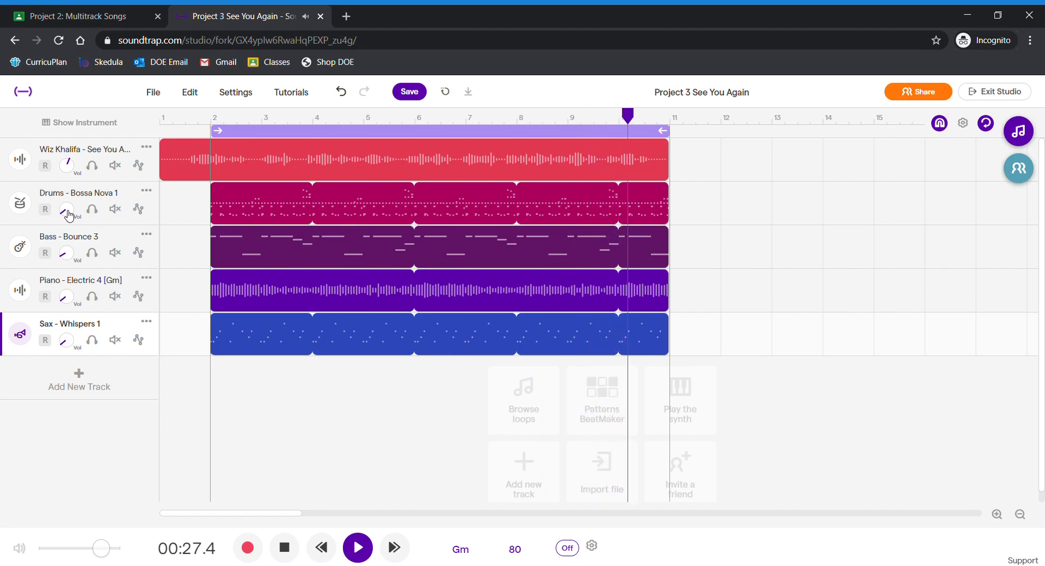
Raise the drums and bass volumes well above the middle, the piano to just below the middle and the sax to just above it.
drag(68, 215, 54, 36)
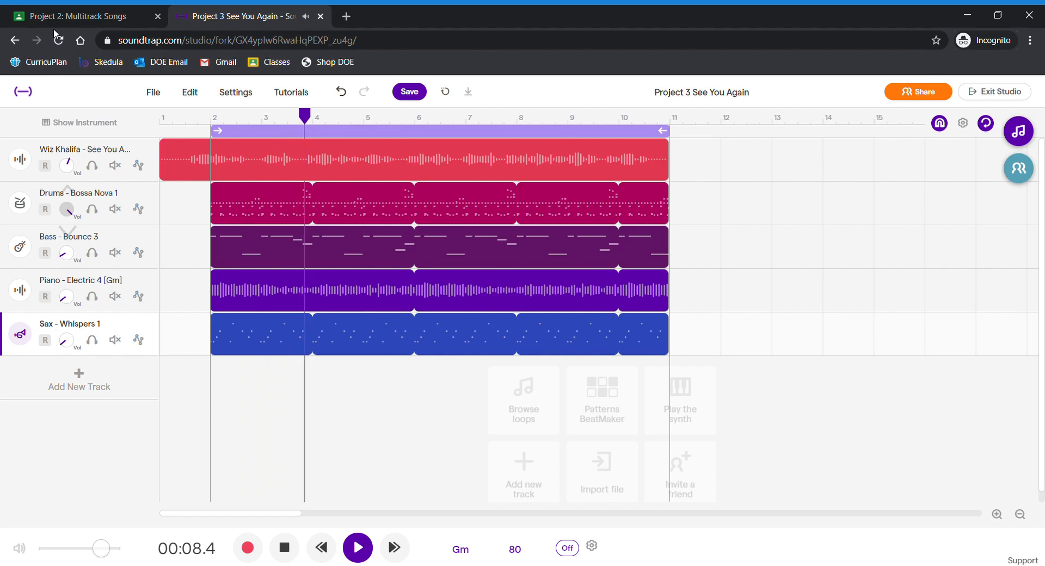
drag(55, 35, 56, 109)
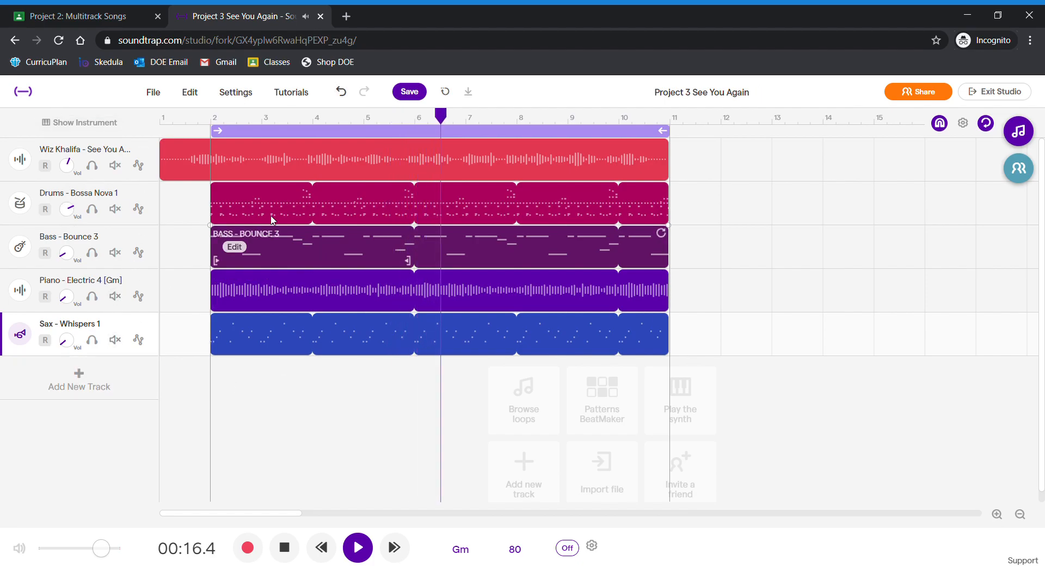
drag(68, 221, 49, 75)
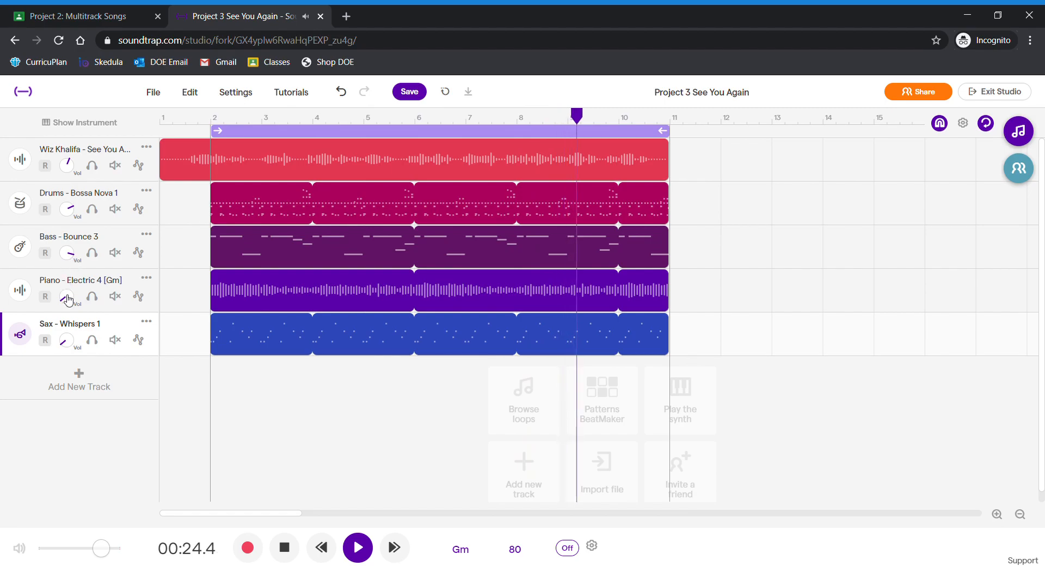
drag(67, 304, 46, 210)
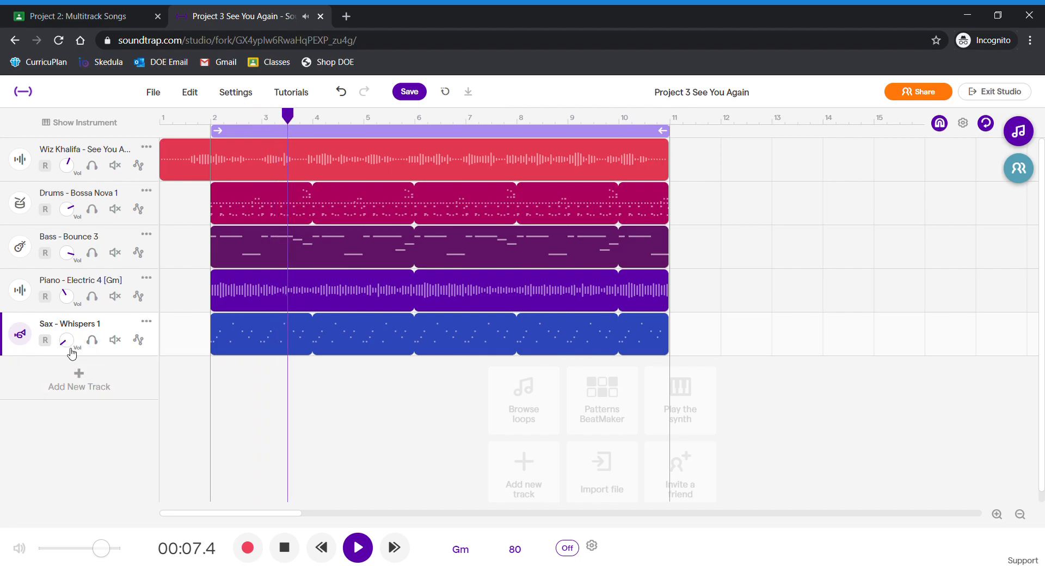
drag(69, 334, 39, 194)
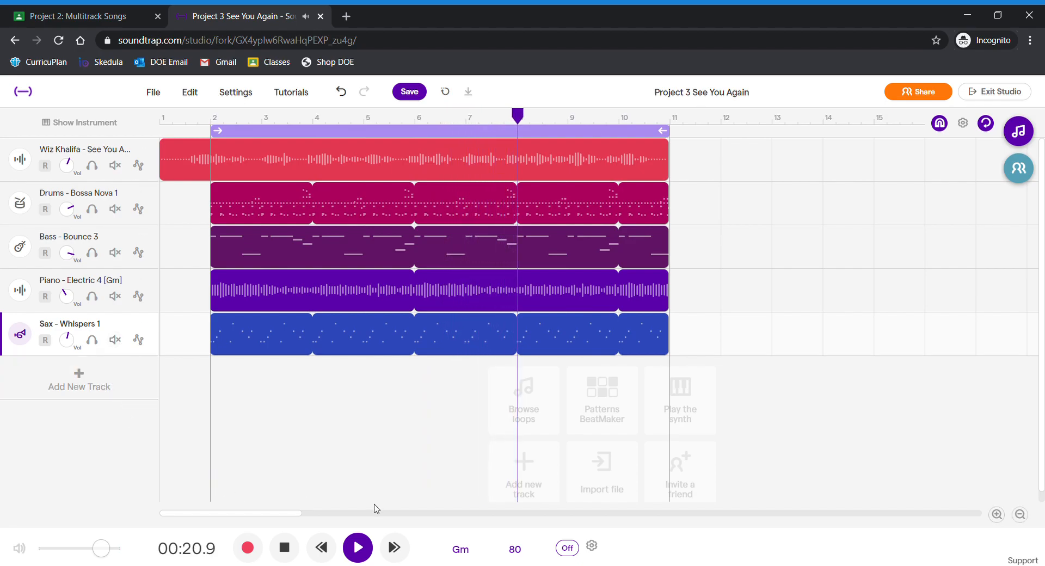
Stop playback, turn off the loop cycle and play the opening measures from the beginning of the song.
click(283, 552)
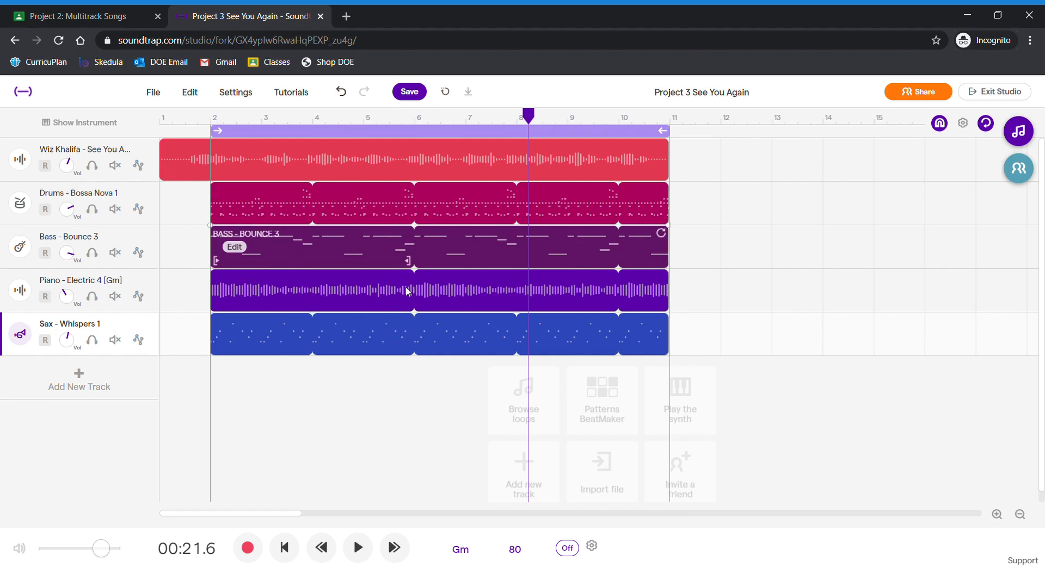
click(360, 135)
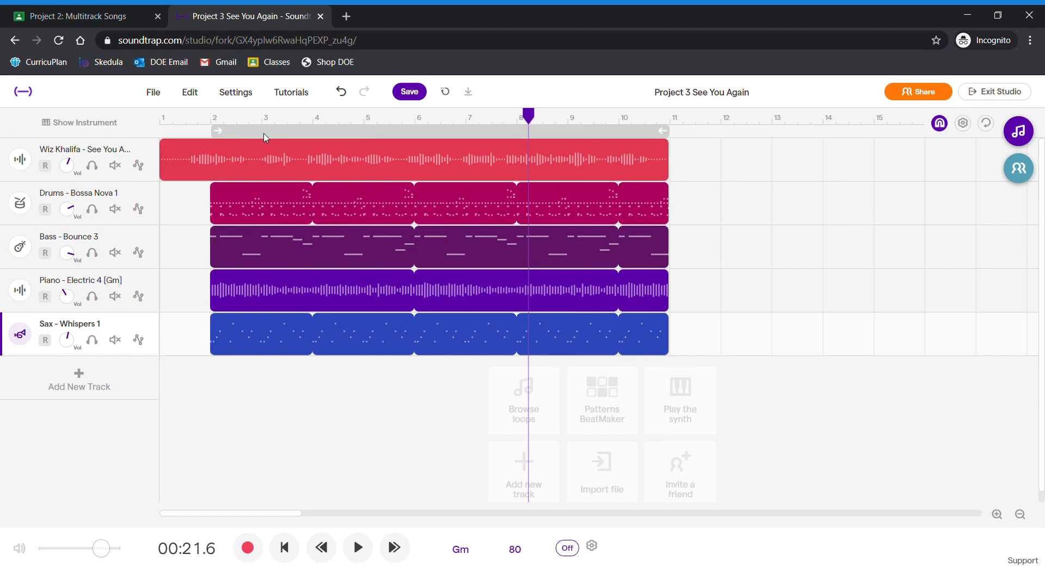
drag(533, 117, 197, 141)
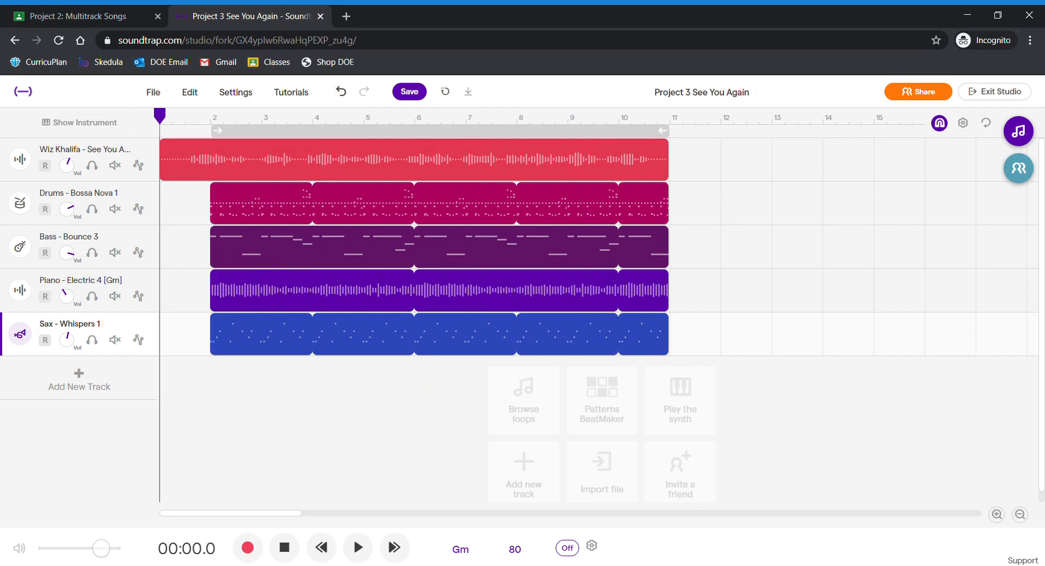
click(358, 548)
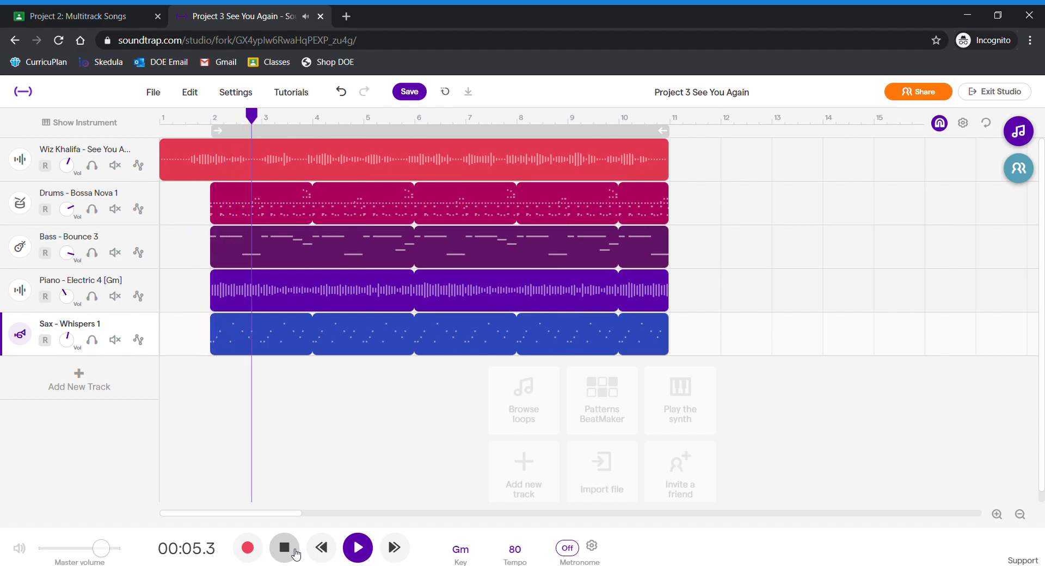
click(293, 551)
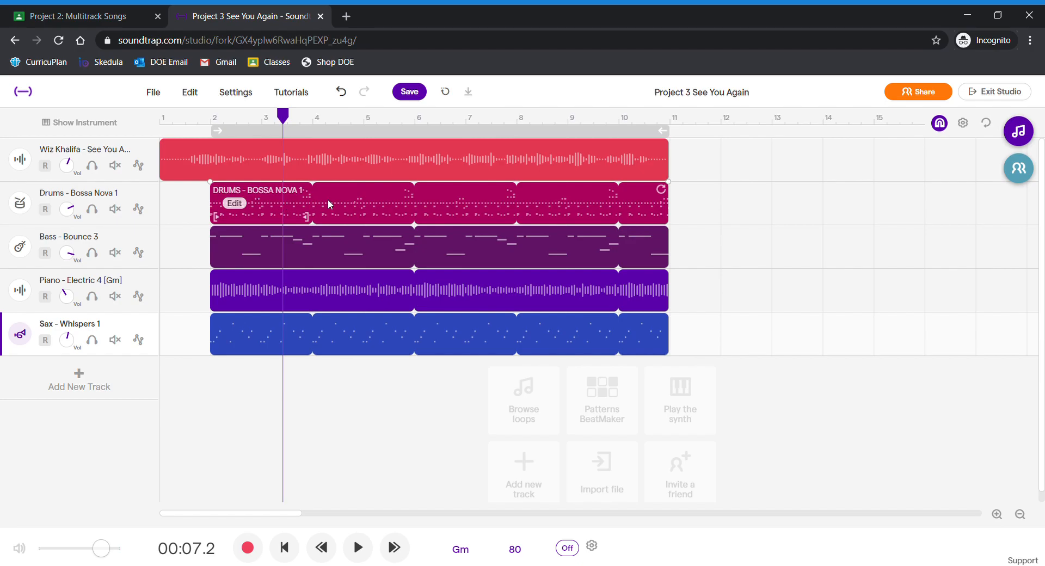
Move the bass and piano regions to start at measure 6 and the sax region to start at measure 8.
drag(282, 249, 500, 254)
drag(309, 289, 514, 289)
drag(361, 337, 674, 341)
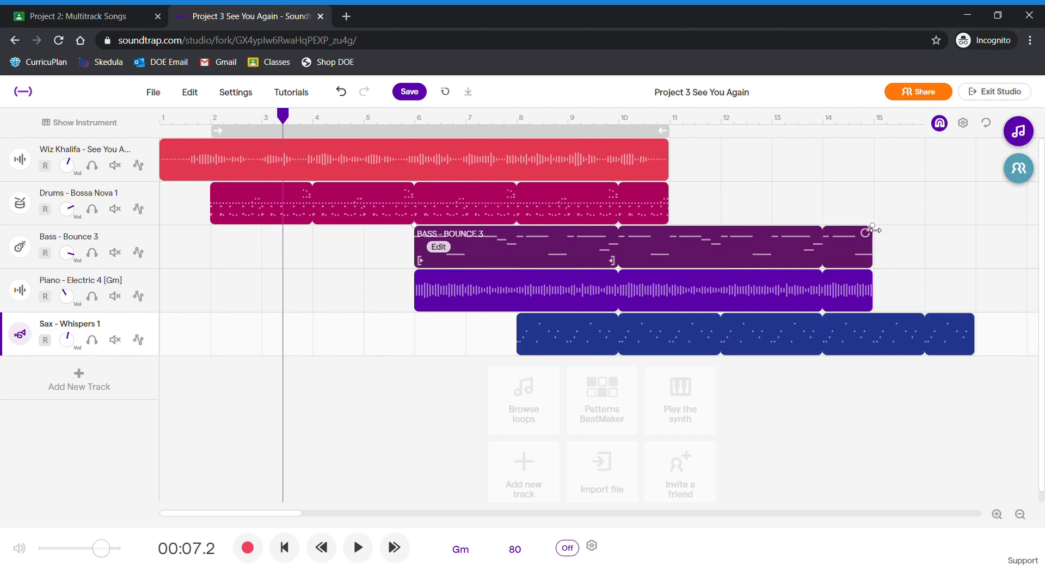
Shorten the bass, piano and sax regions so they all end with the vocal at measure 11.
drag(869, 236, 690, 235)
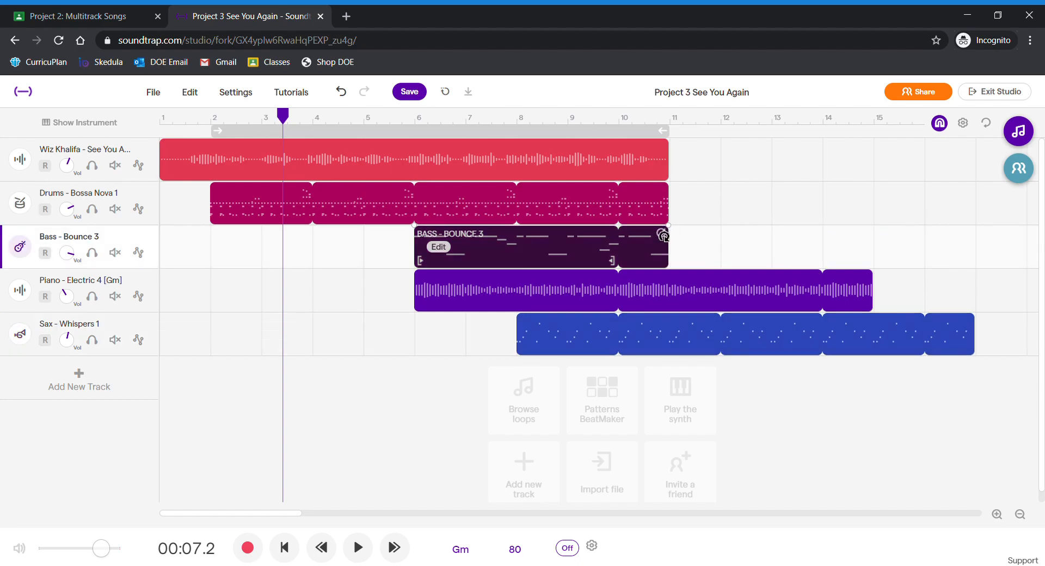
drag(870, 280, 667, 275)
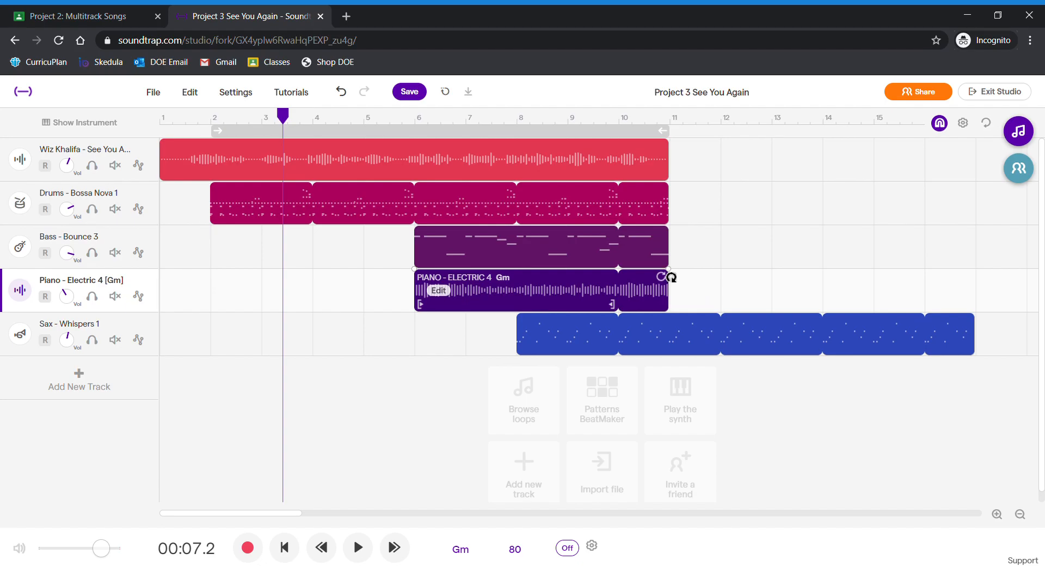
drag(976, 329, 673, 326)
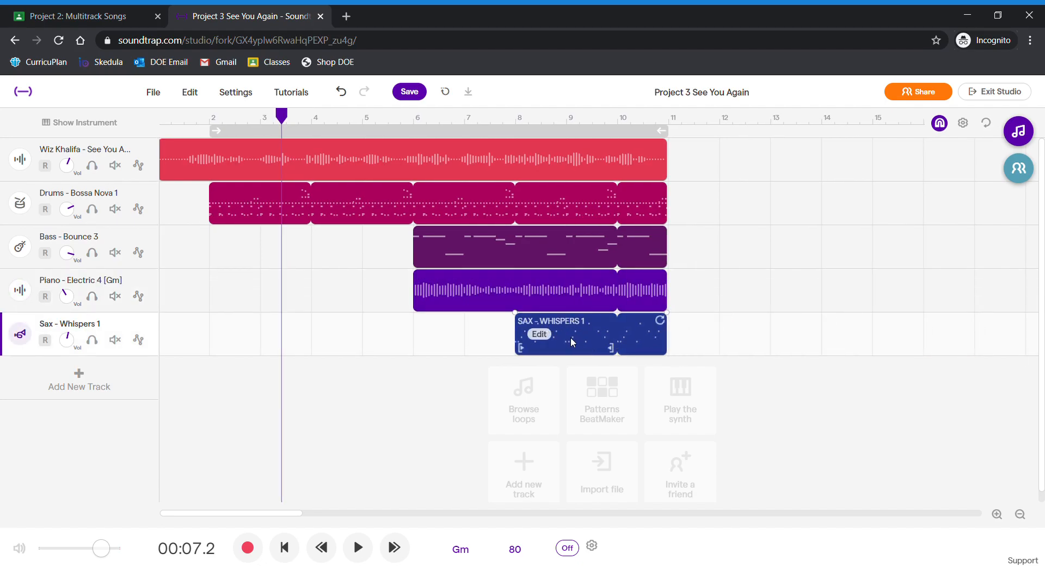
mouse_move(582, 329)
mouse_down()
mouse_move(381, 333)
mouse_move(651, 339)
mouse_move(574, 339)
mouse_move(602, 338)
mouse_move(588, 339)
mouse_up()
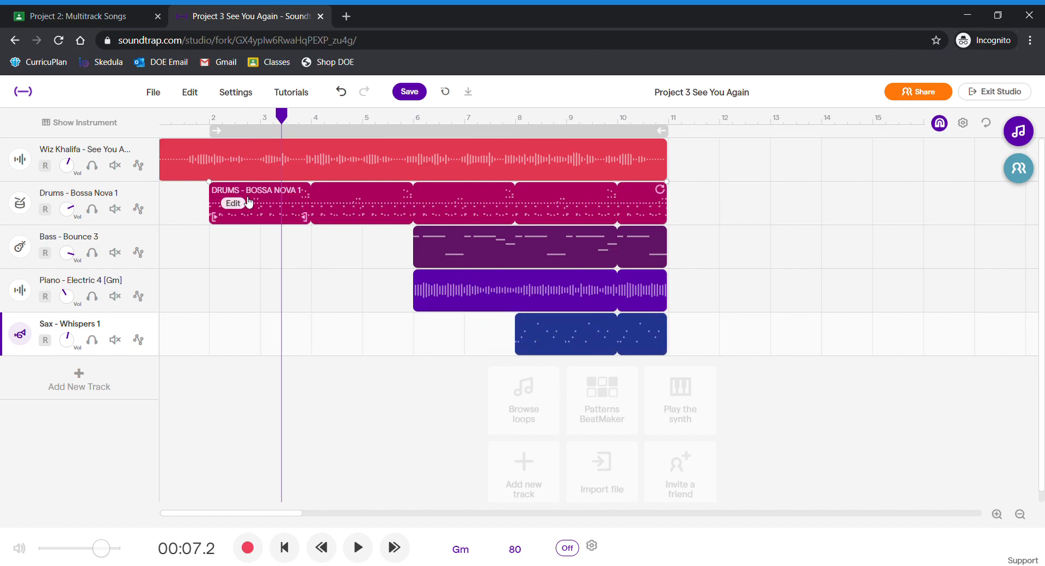
Return the playhead to the start of the song and briefly play the staggered arrangement.
drag(281, 116, 81, 127)
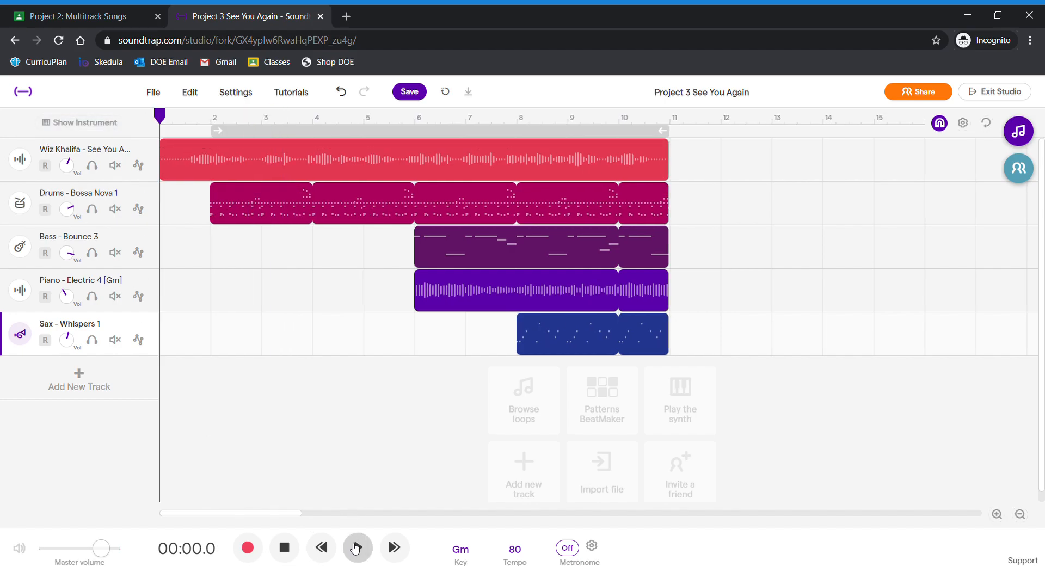
click(357, 549)
click(284, 548)
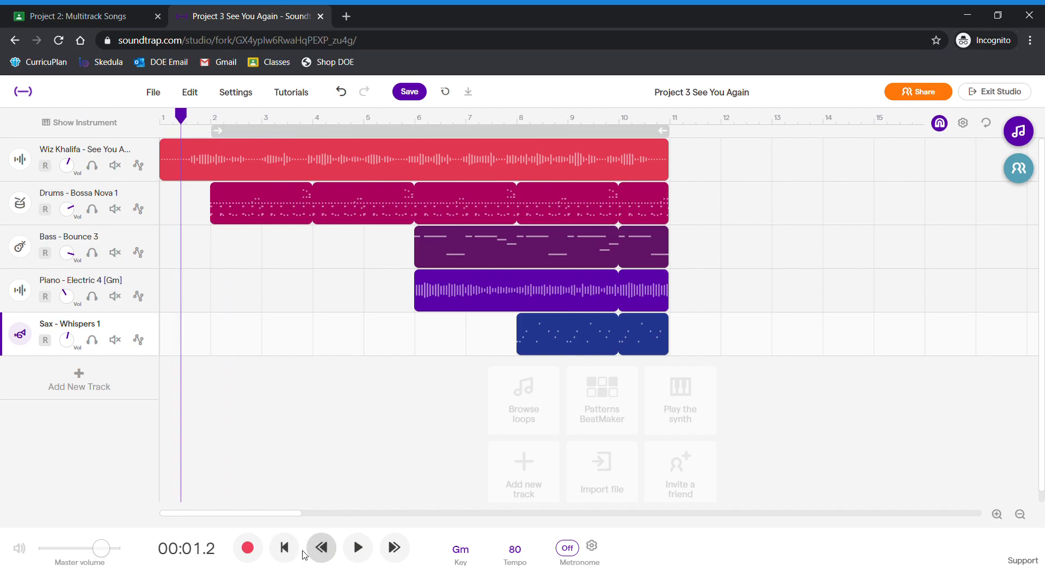
Play the arrangement from the start through its end, stop playback and save the project.
click(311, 555)
click(362, 548)
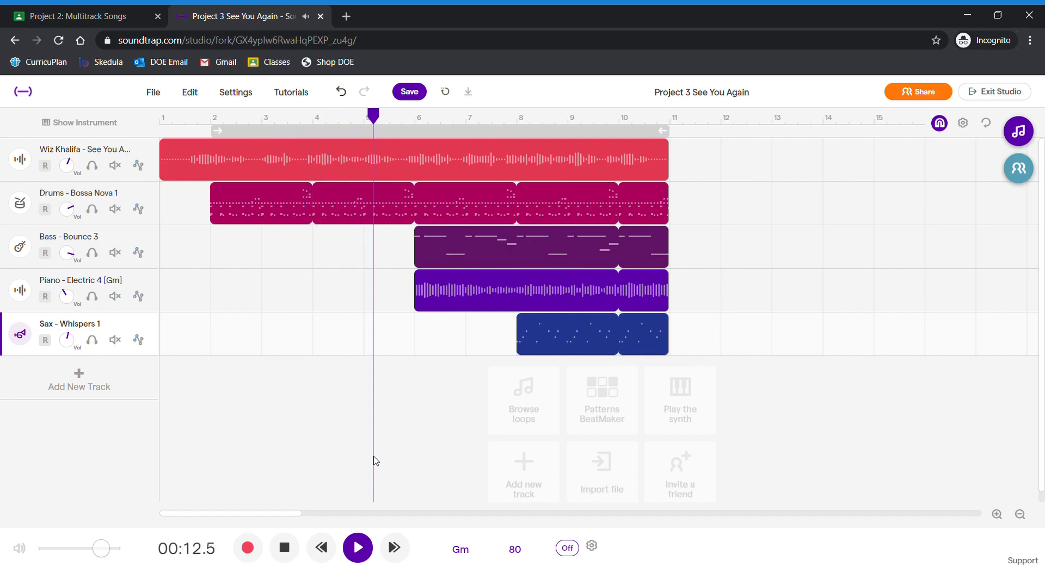
click(295, 543)
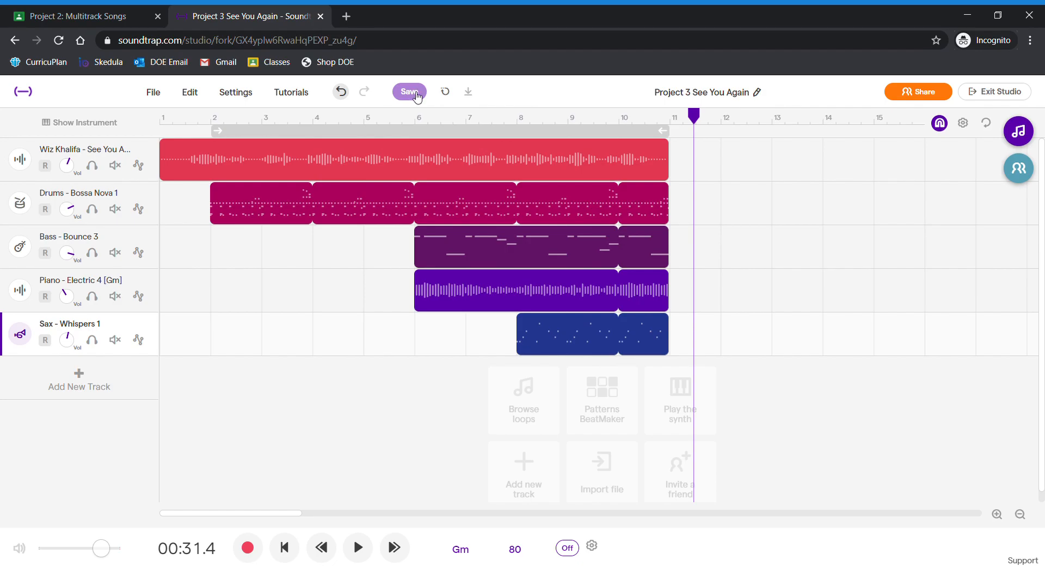
click(416, 94)
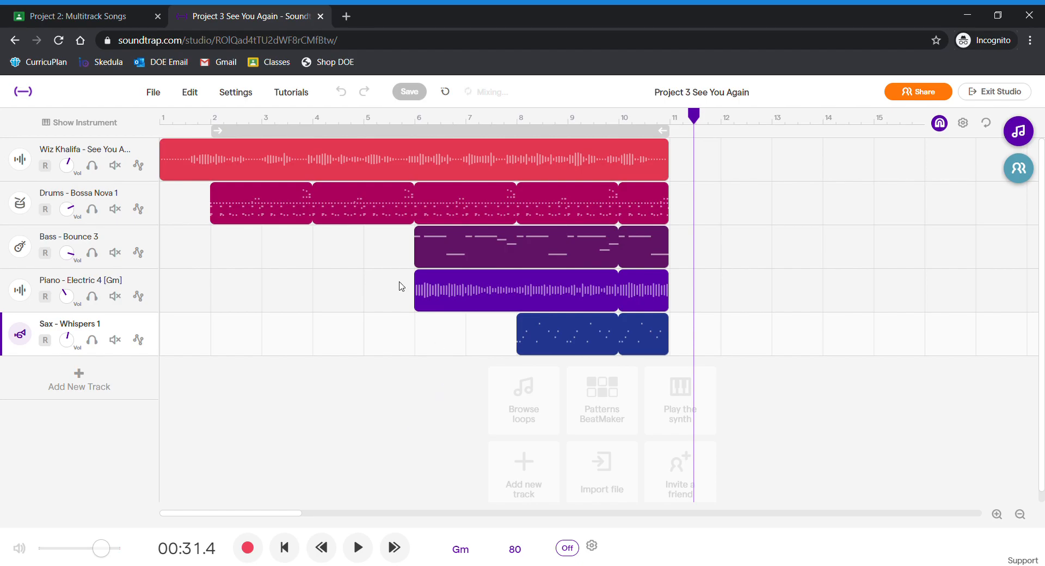
Copy the vocal region and paste the copy at measure 11, directly after the original.
click(367, 164)
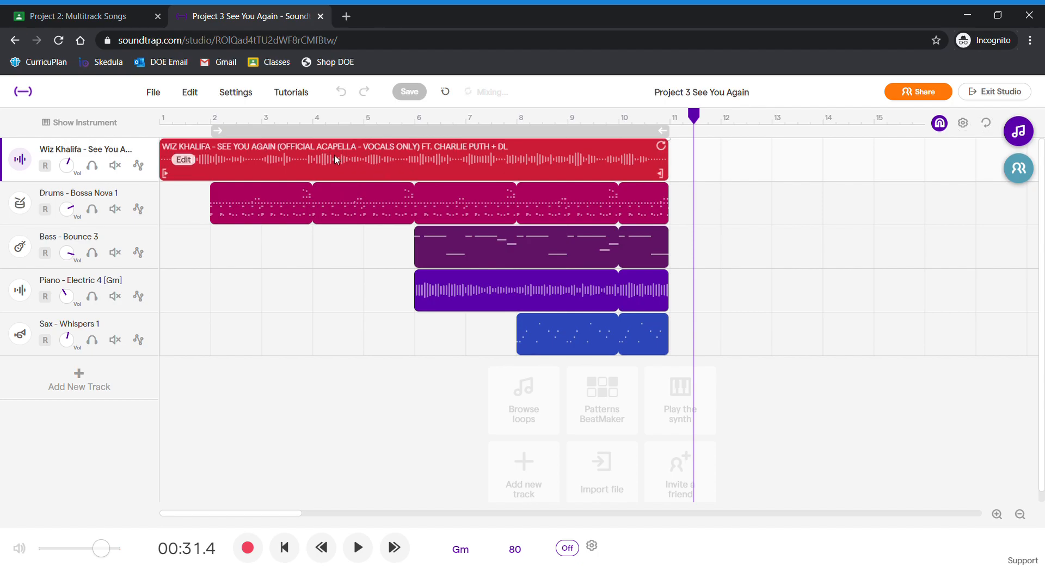
right_click(396, 159)
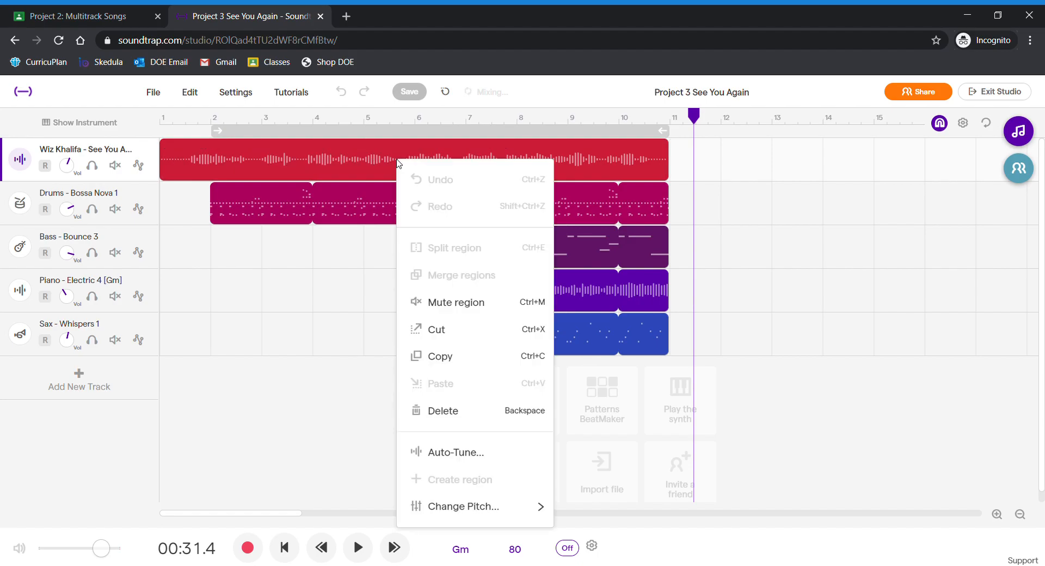
click(460, 357)
drag(694, 116, 669, 114)
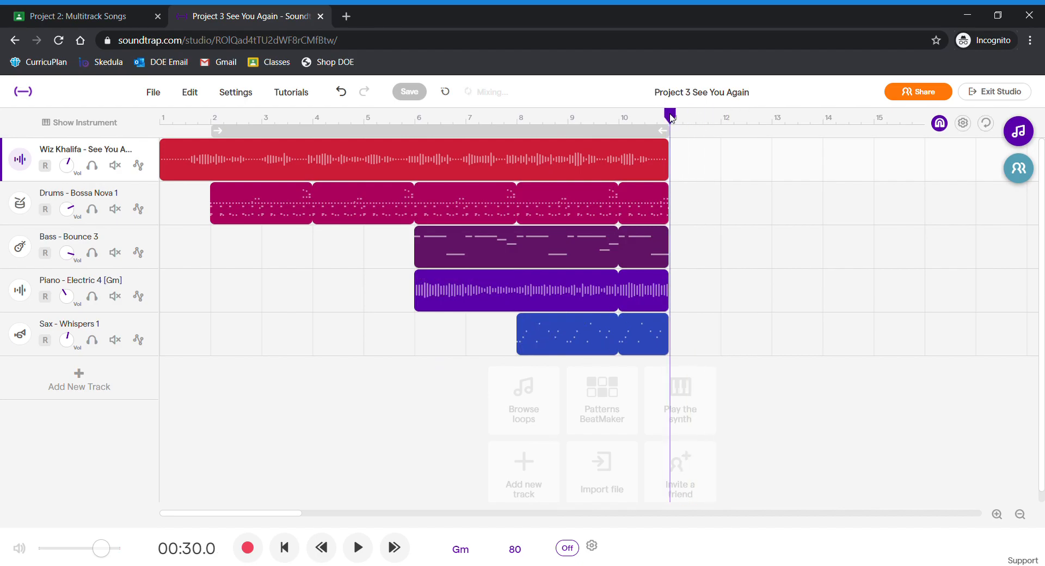
right_click(675, 160)
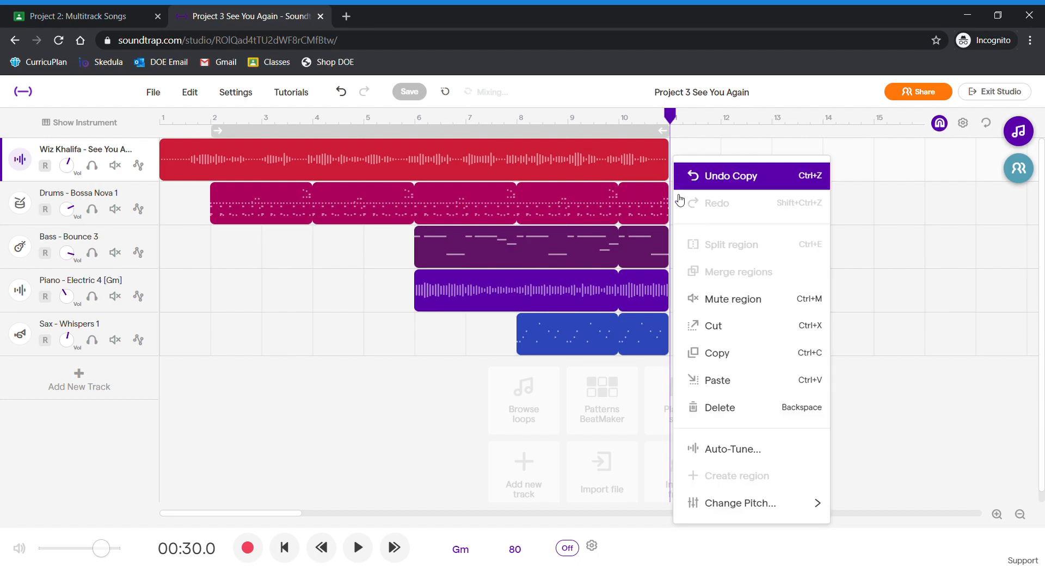
click(737, 381)
Extend the drum loop to measure 21 so it ends with the second vocal region.
drag(366, 513, 273, 517)
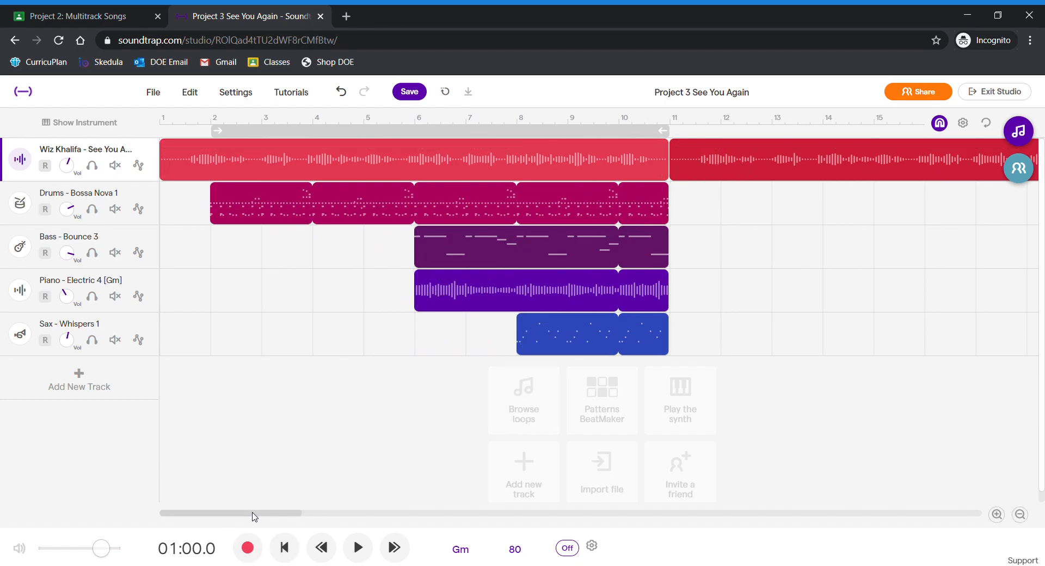
drag(252, 516, 289, 515)
drag(447, 189, 960, 191)
Shorten the bass region to end at measure 10 and place a copy of it at measure 12.
mouse_move(439, 238)
mouse_down()
mouse_move(948, 236)
mouse_move(408, 249)
mouse_move(456, 247)
mouse_up()
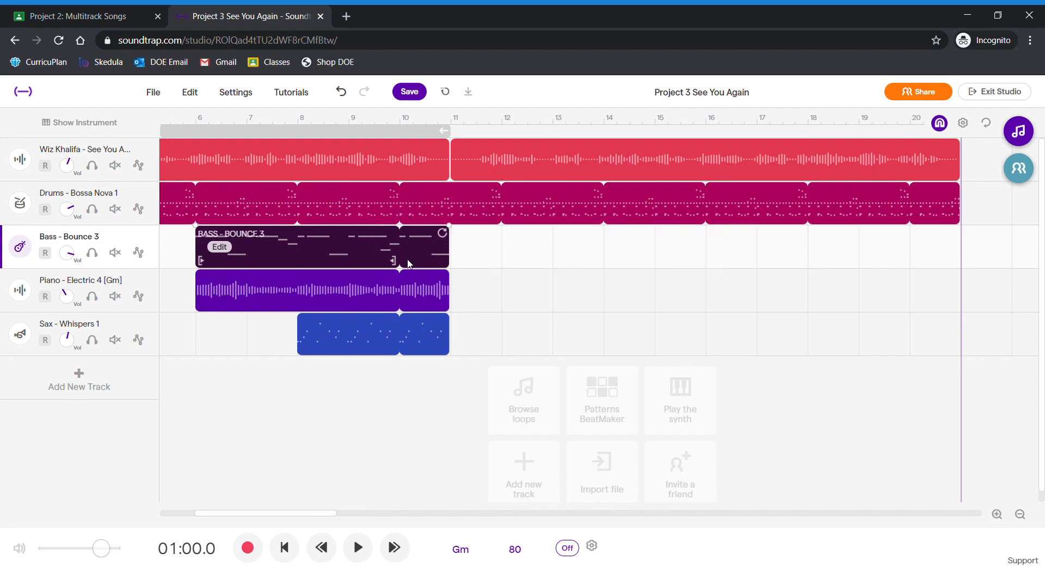
drag(445, 238, 399, 237)
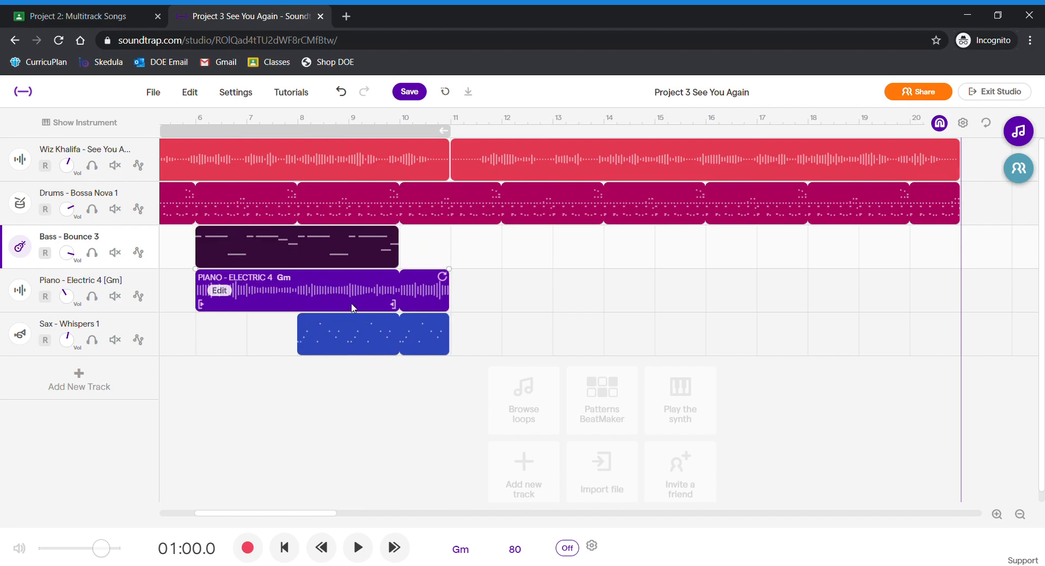
key(ctrl+v)
drag(514, 254, 538, 258)
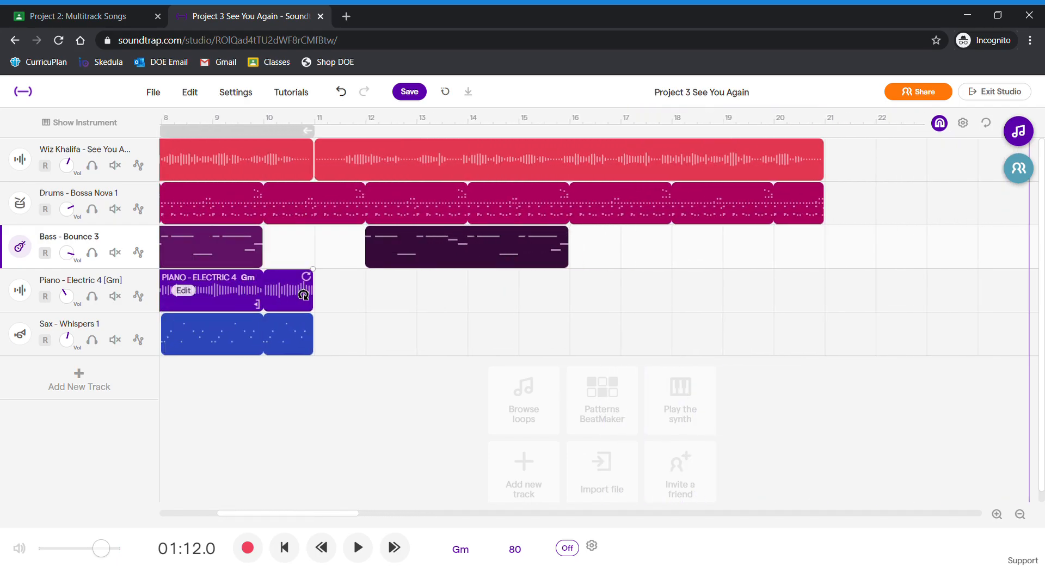
Paste a copy of the piano region and a copy of the sax region at measure 12.
click(229, 286)
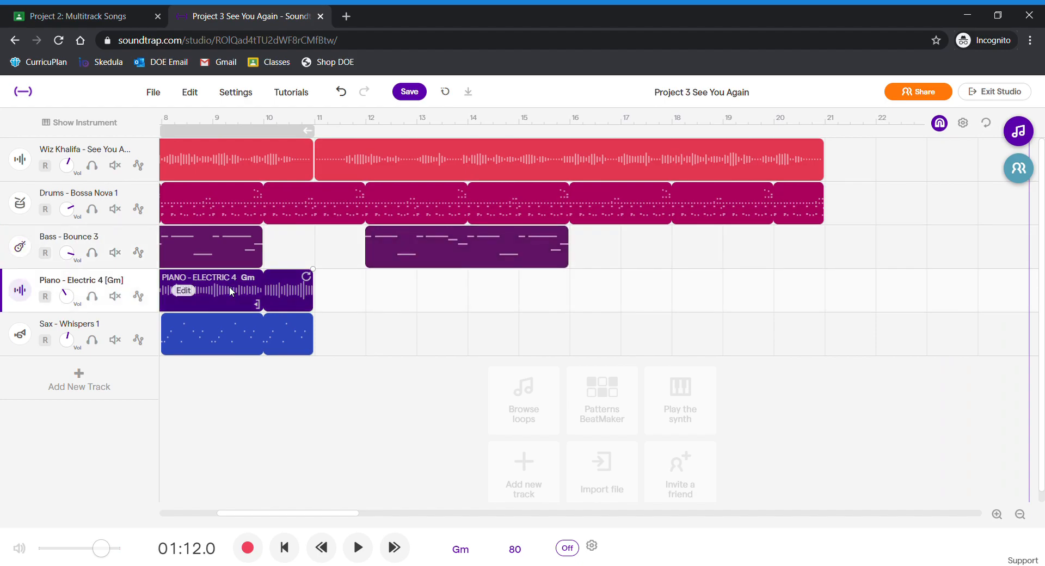
click(370, 292)
key(ctrl+v)
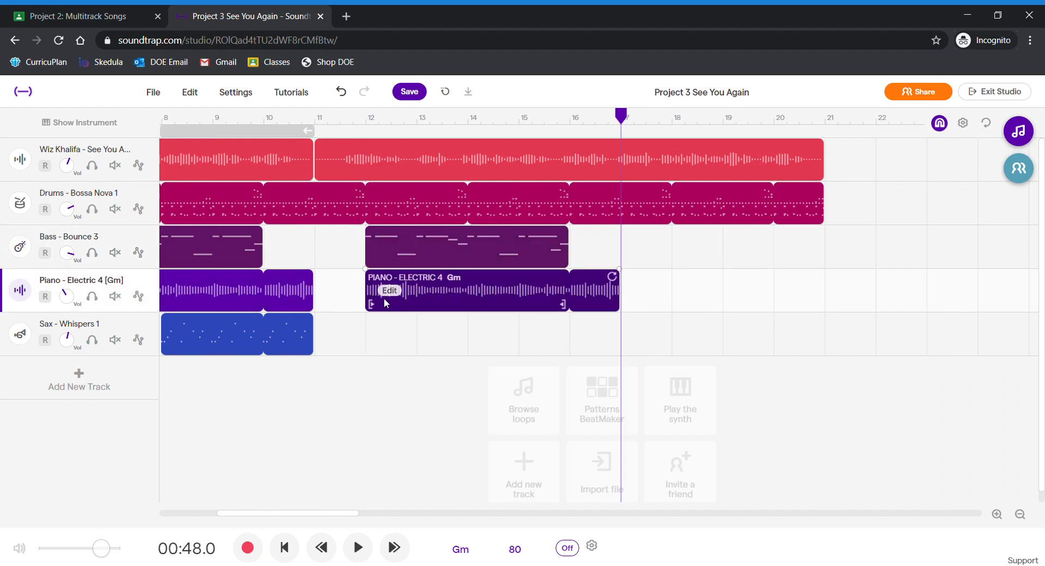
click(235, 336)
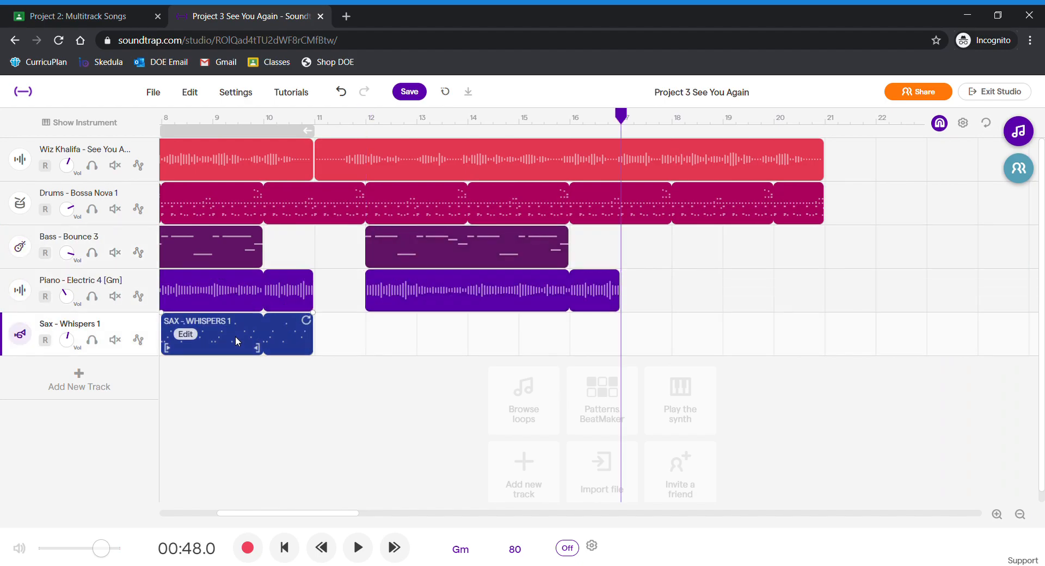
click(369, 332)
key(ctrl+v)
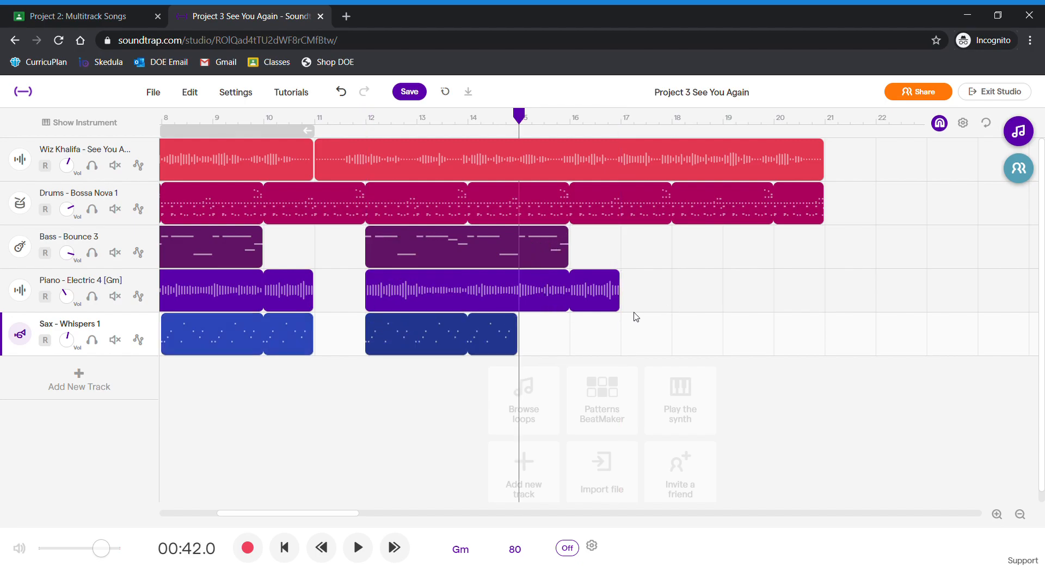
Shorten the second piano region to end at measure 16 and loop the second bass region out to measure 20.
drag(618, 283, 574, 283)
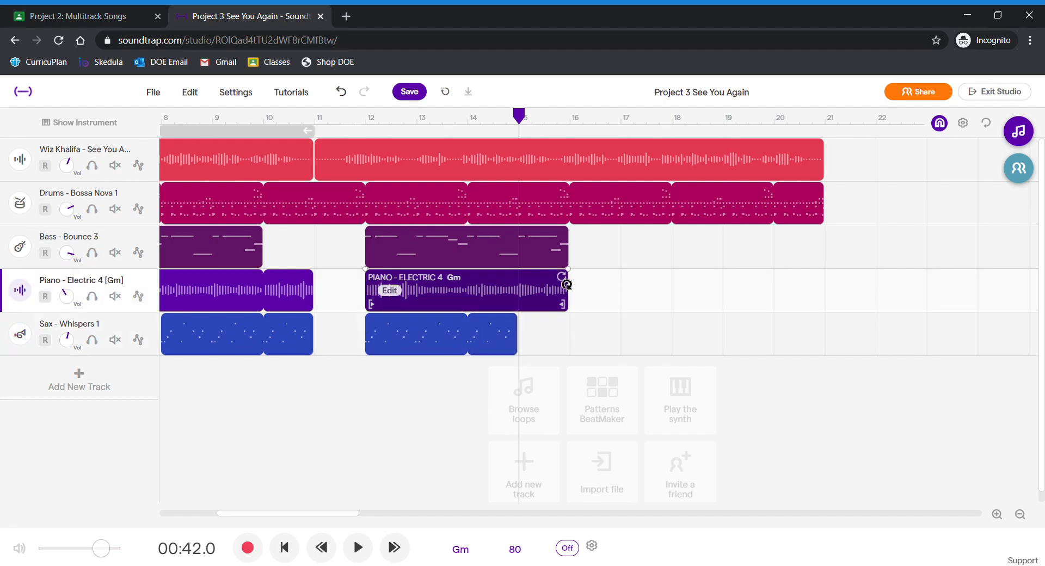
click(479, 246)
drag(561, 233, 773, 238)
mouse_move(552, 287)
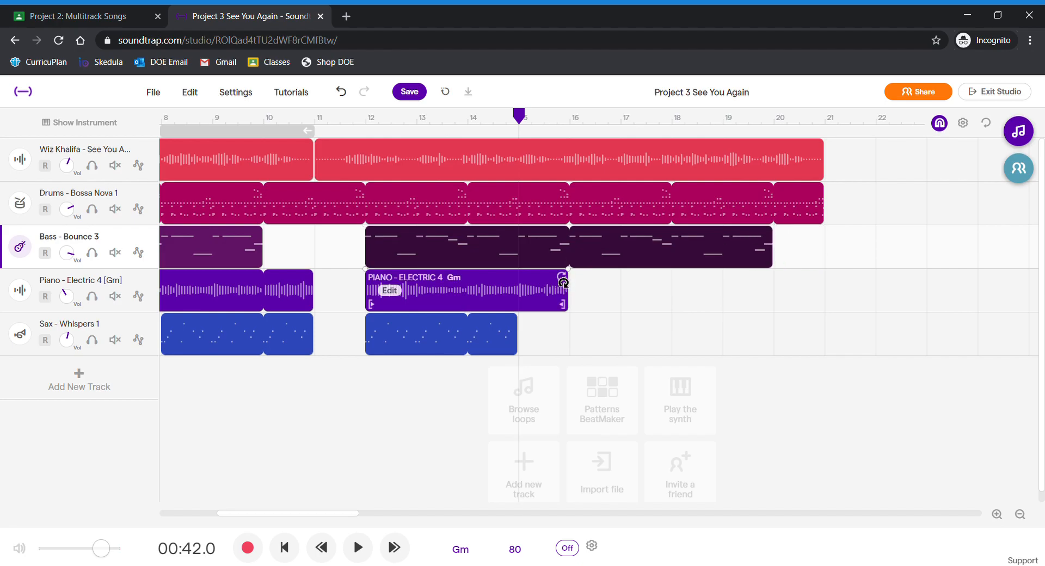
Shorten the drum loop to end at measure 16 and add a copy of it spanning measures 19 to 21.
click(602, 205)
drag(816, 189, 568, 195)
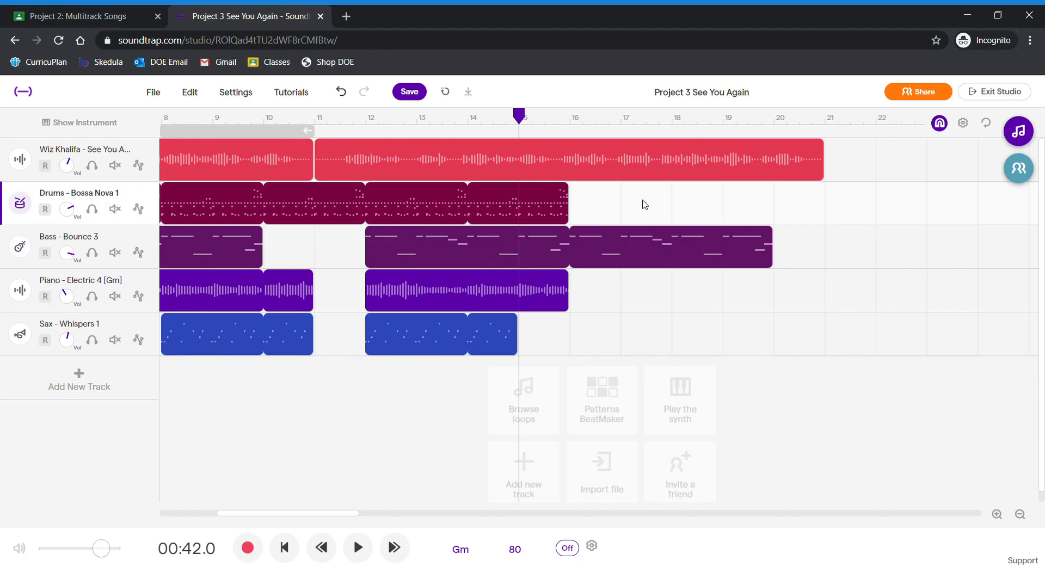
click(729, 205)
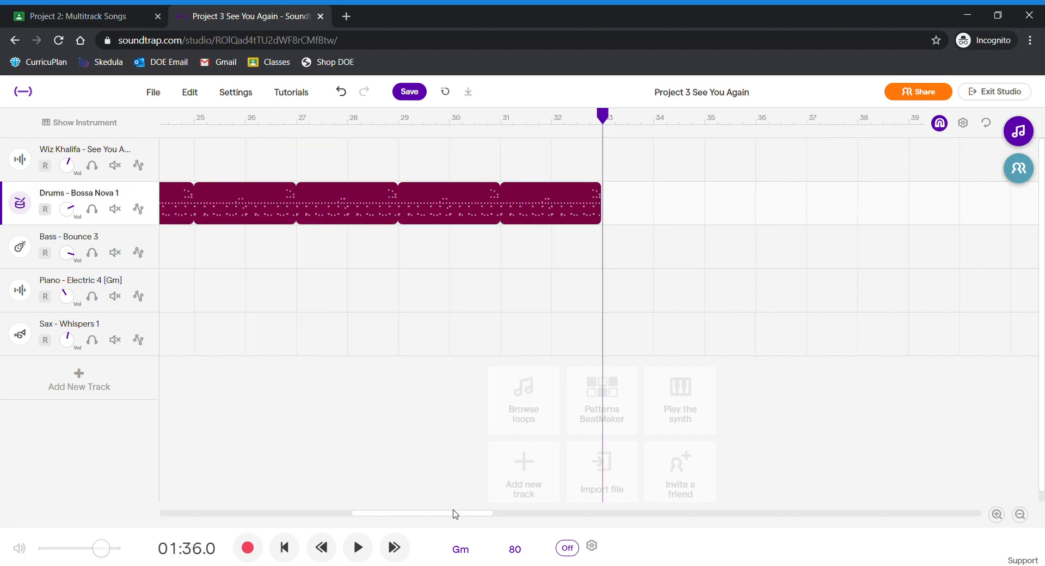
drag(456, 515, 413, 516)
drag(864, 192, 272, 200)
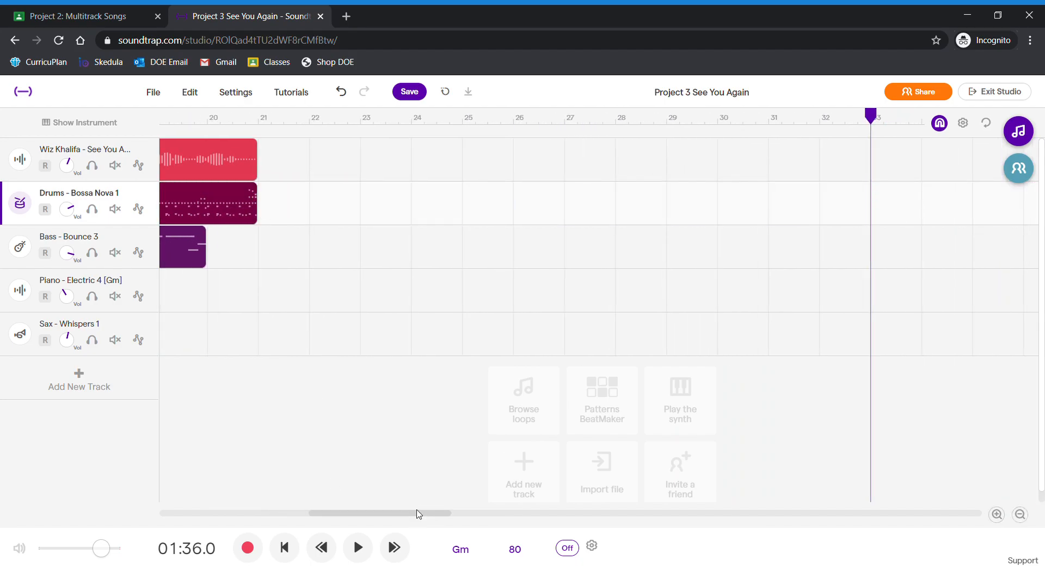
Paste copies of the second piano and sax regions at measure 19 and shorten both to end with the vocal at measure 21.
drag(422, 516, 333, 514)
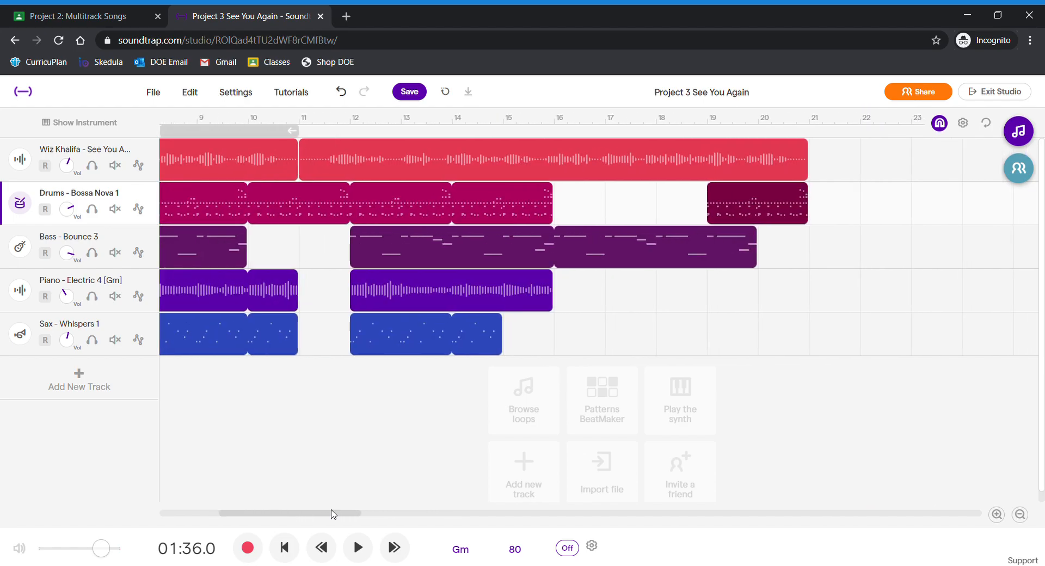
click(398, 285)
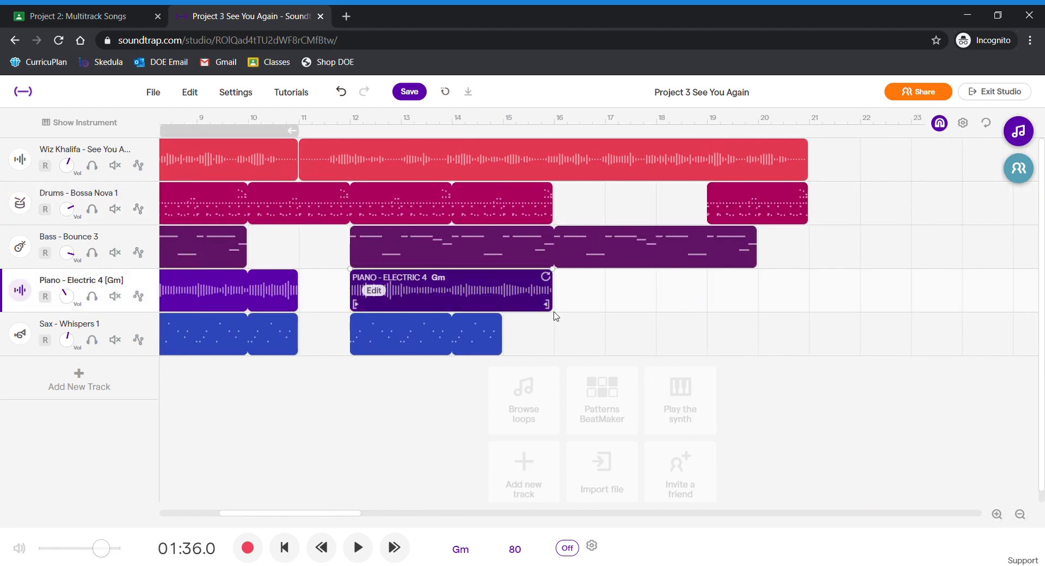
click(708, 297)
key(ctrl+v)
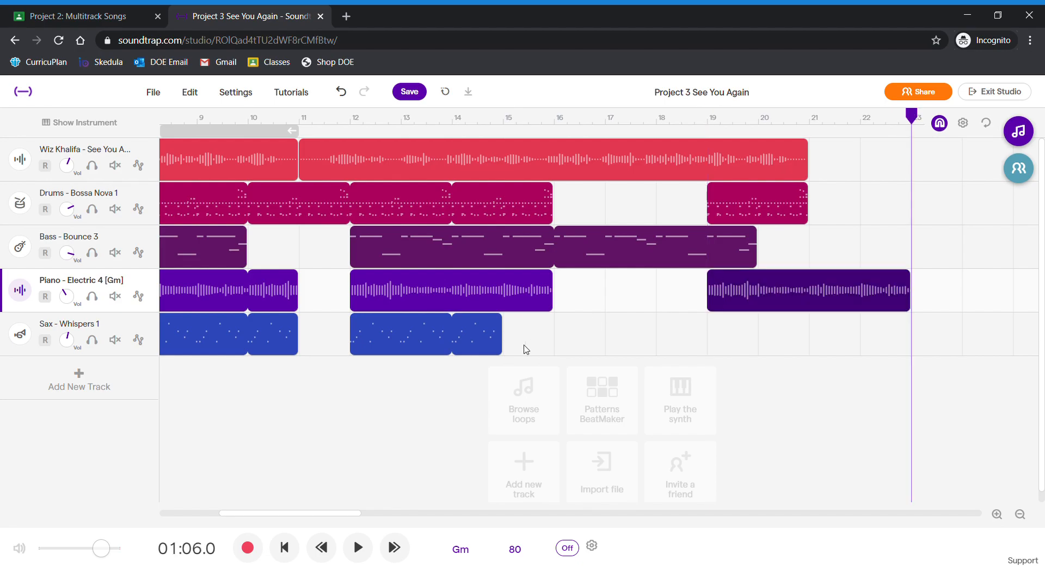
click(418, 332)
click(708, 332)
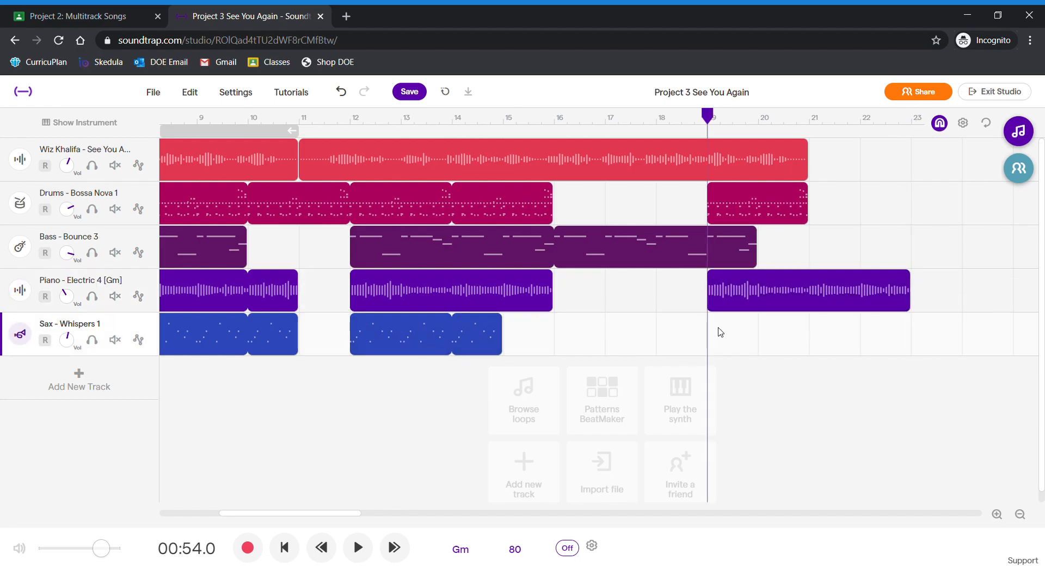
key(ctrl+v)
drag(860, 324, 808, 325)
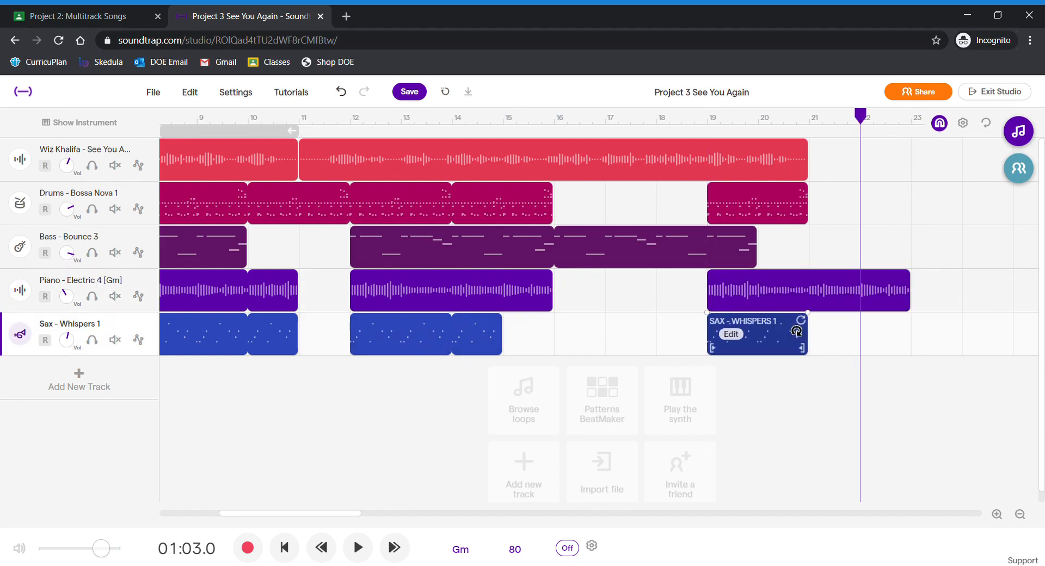
click(906, 281)
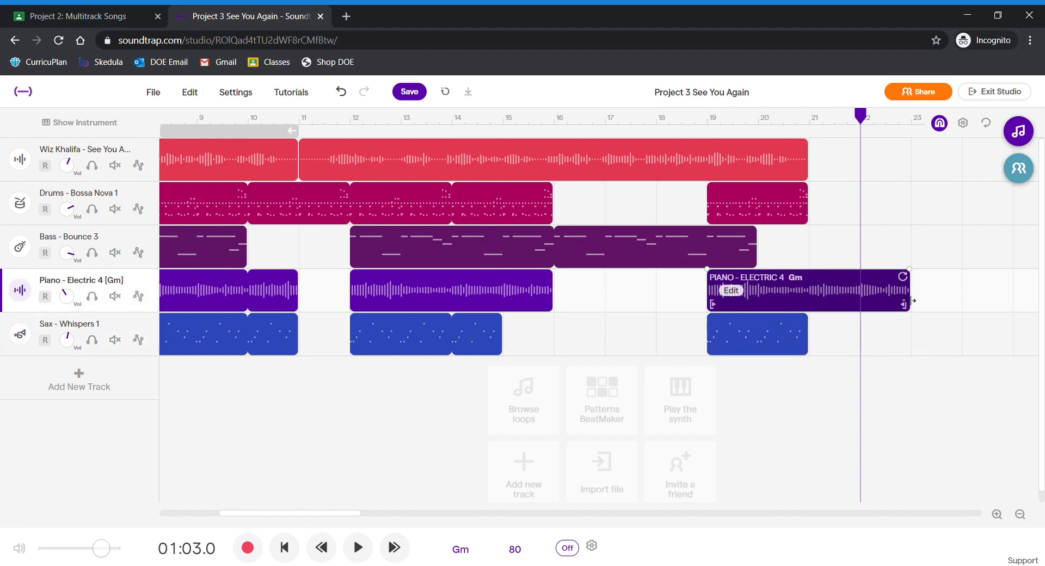
drag(899, 306, 808, 305)
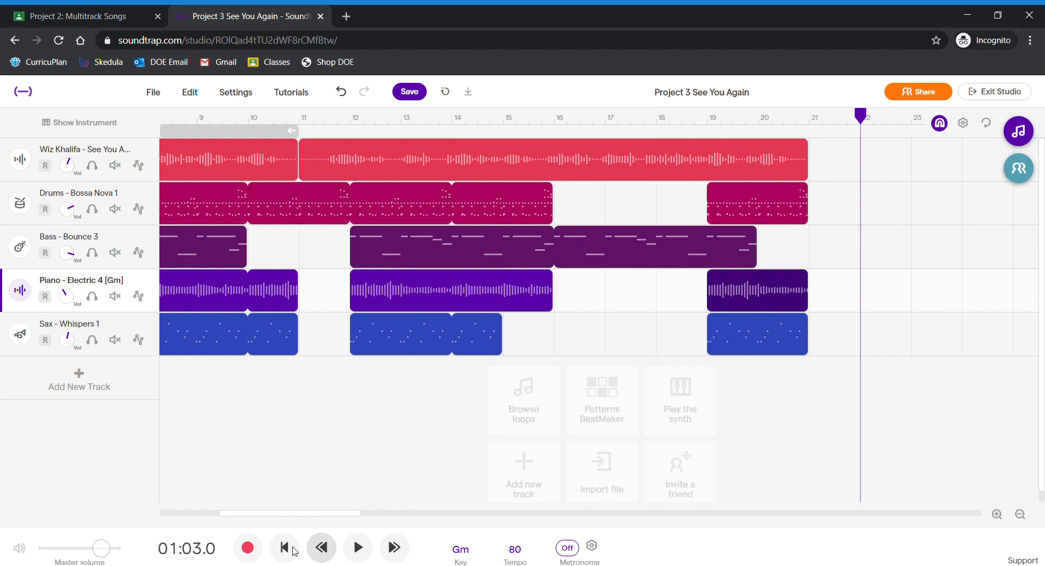
Play the full extended arrangement from the beginning of the song and stop after the vocal ends.
click(285, 547)
click(358, 548)
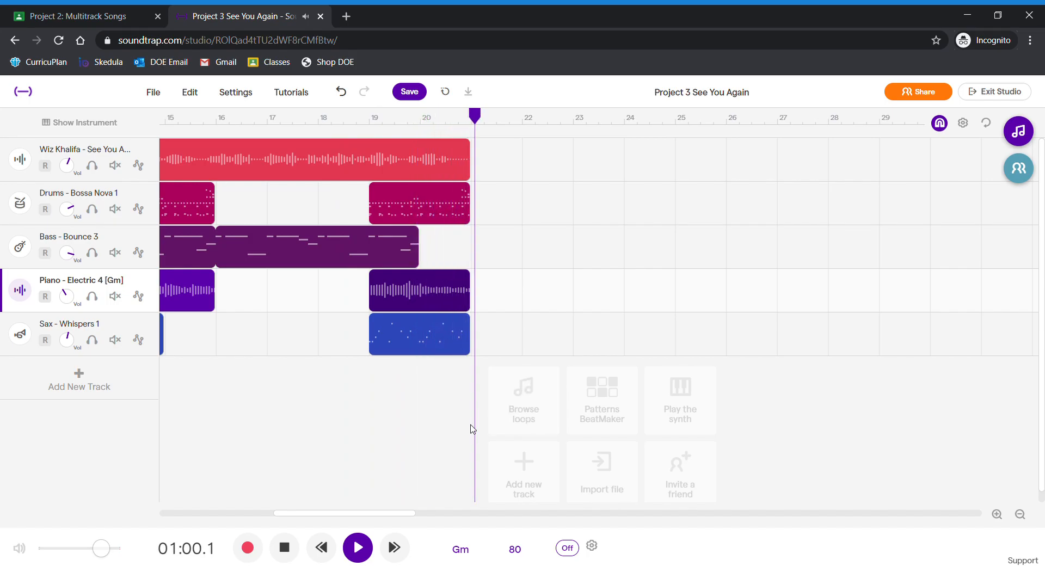
click(283, 554)
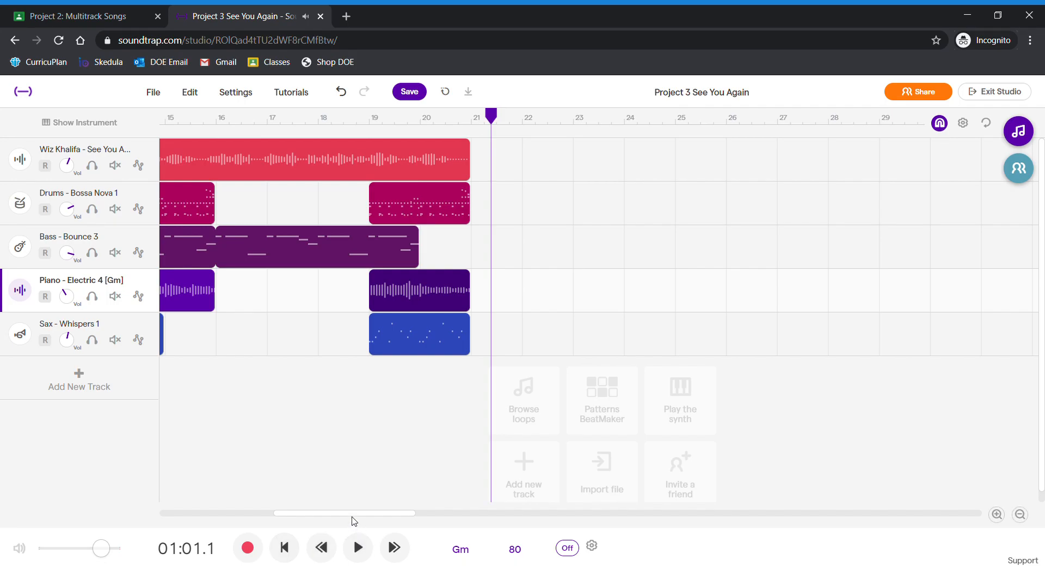
Return the view to the opening measures and save the extended project.
drag(357, 517, 207, 517)
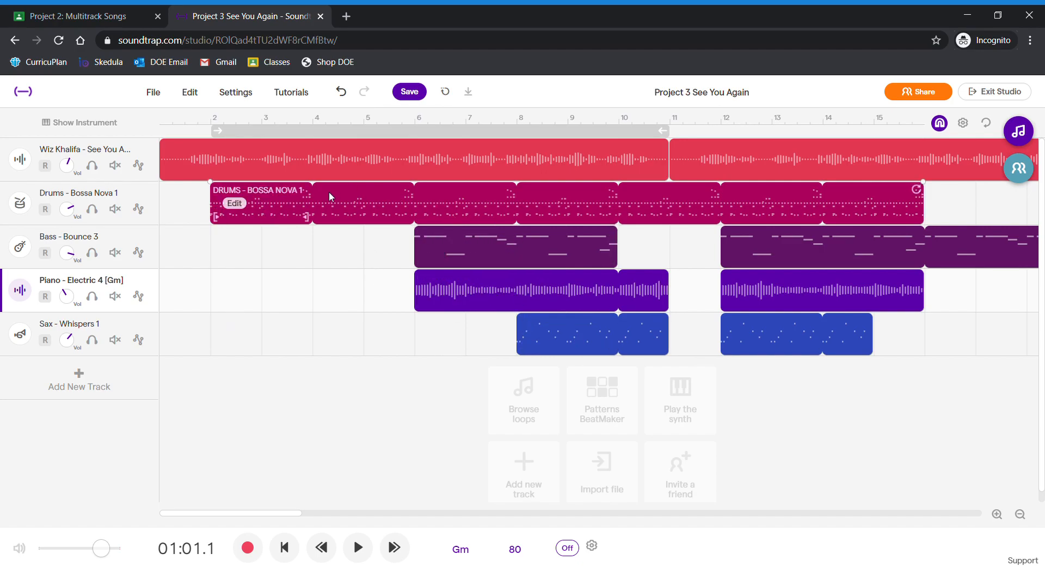
click(410, 92)
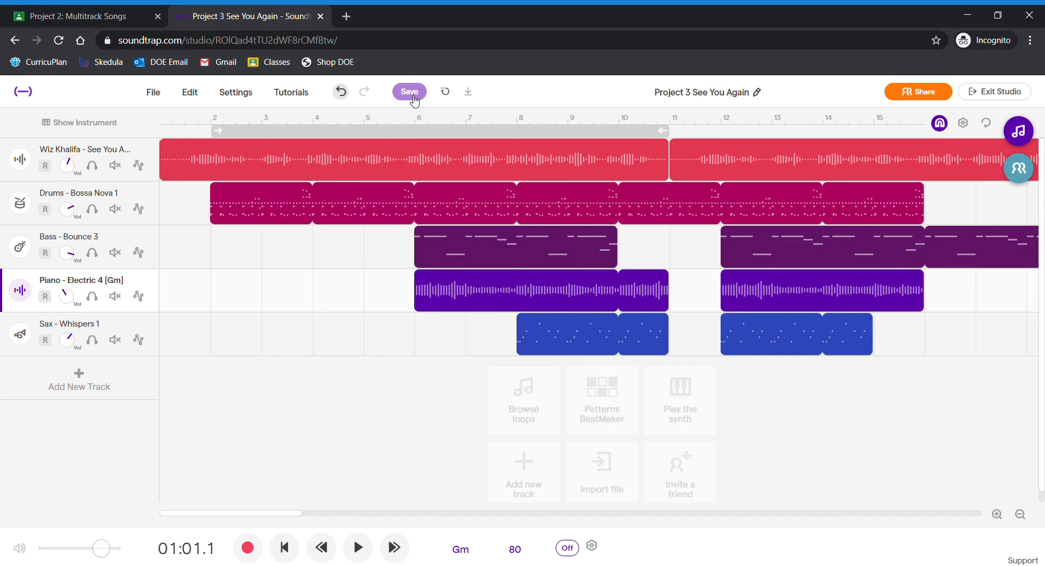
click(410, 92)
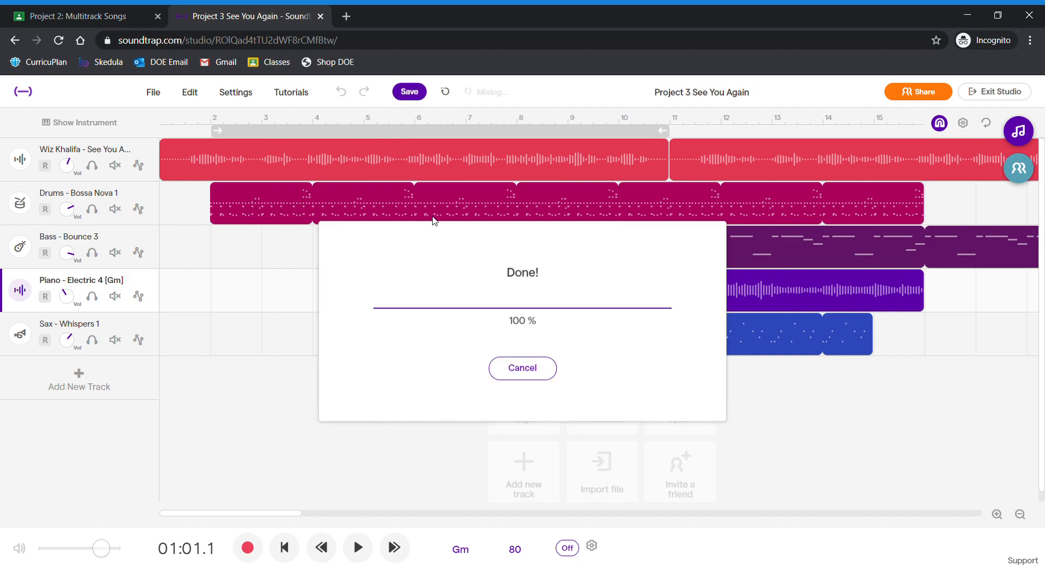